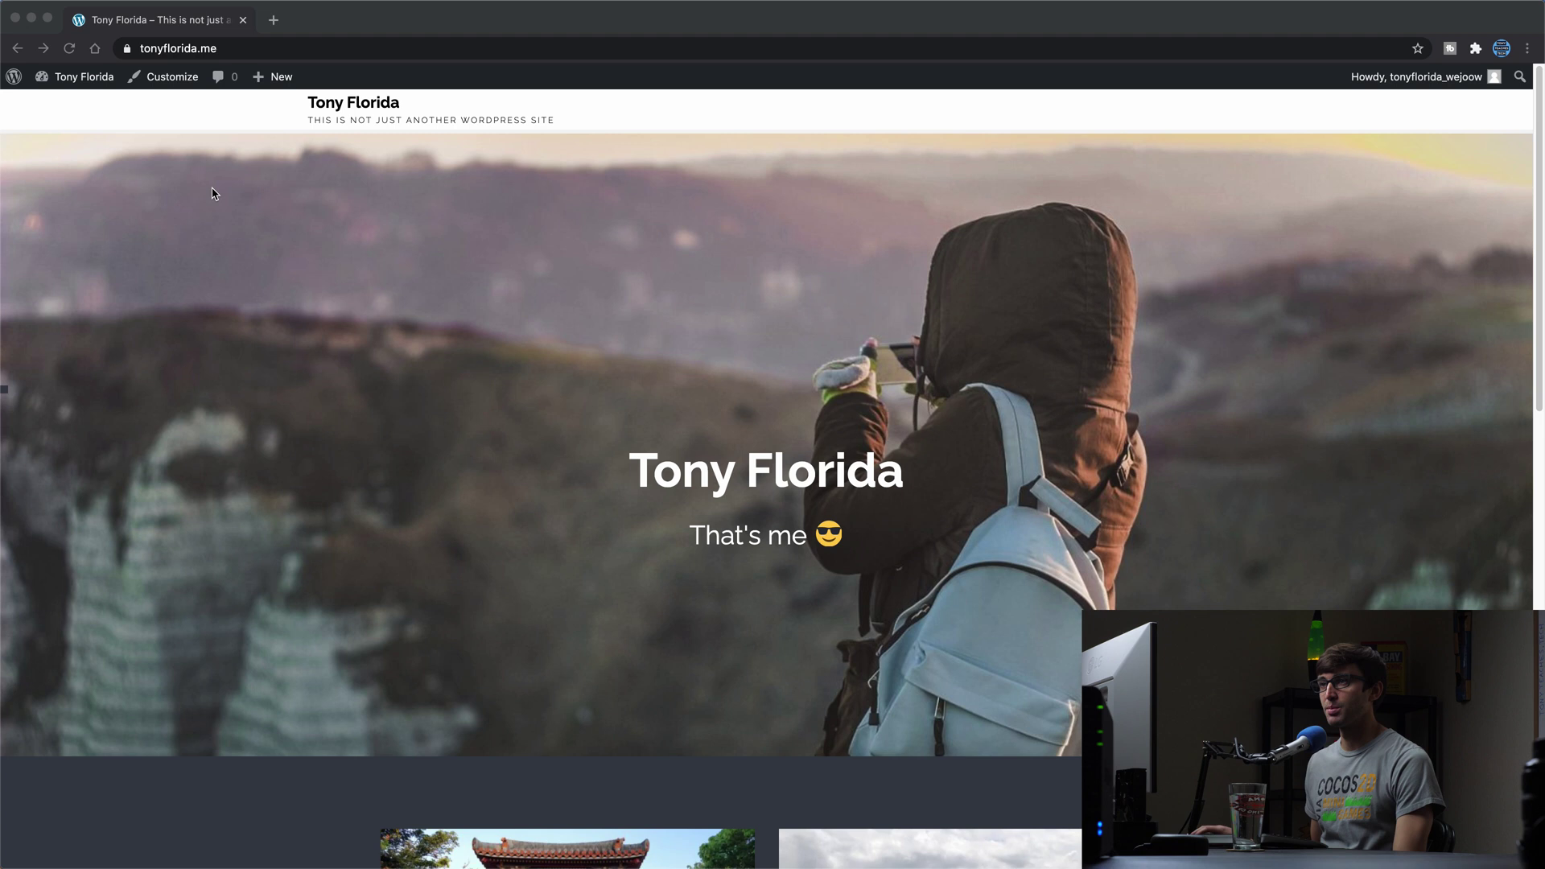
Scroll through the WordPress Dashboard to look it over.
click(387, 281)
scroll(563, 322, down, 1)
scroll(1245, 259, down, 2)
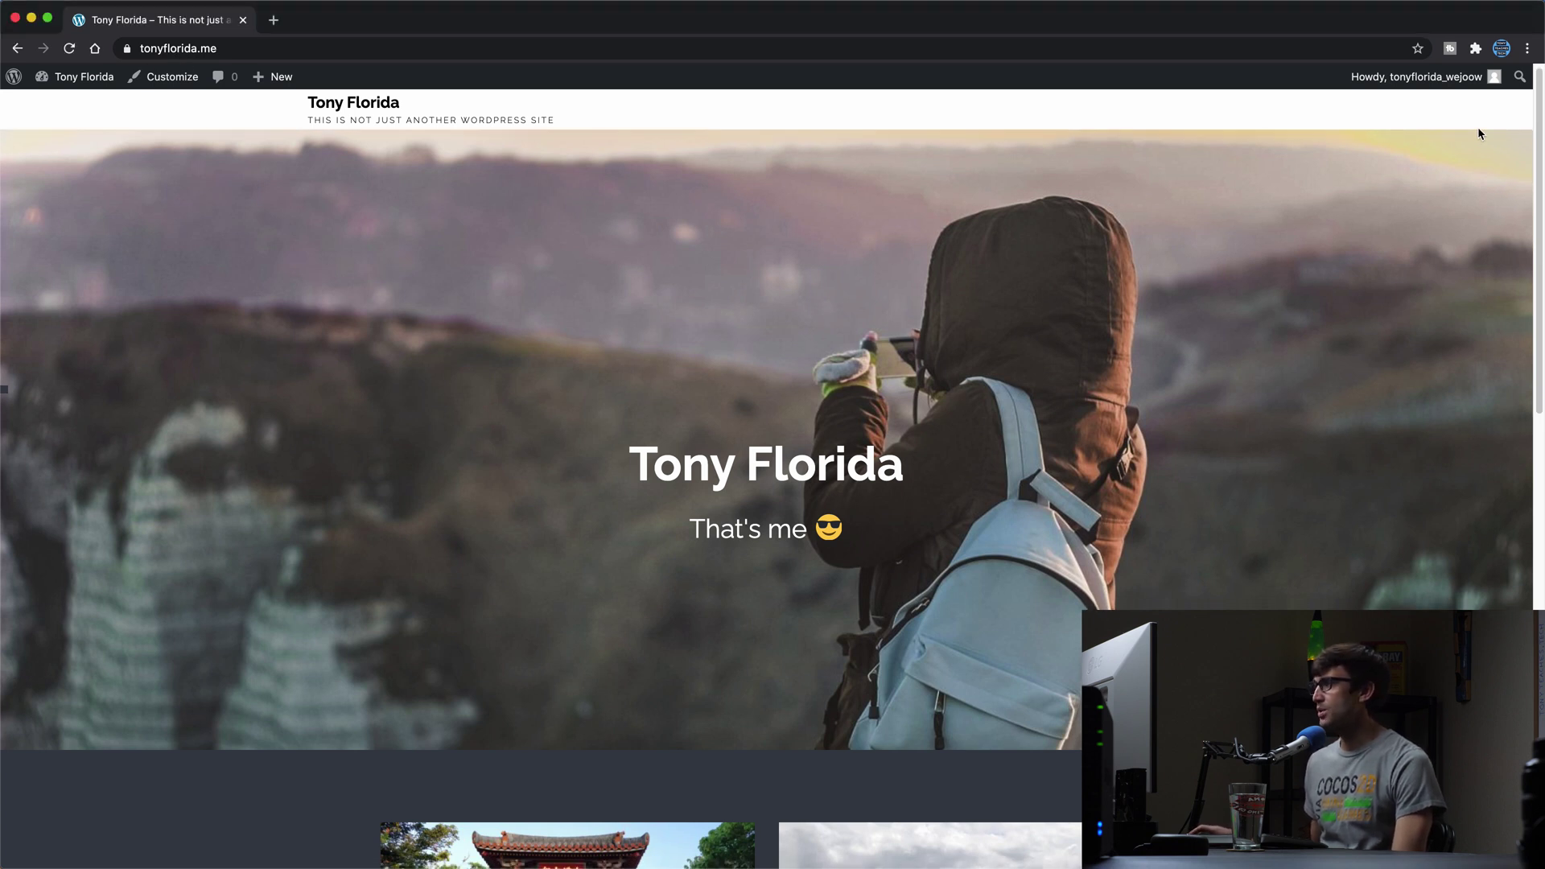
drag(1537, 127, 1537, 324)
scroll(773, 467, down, 3)
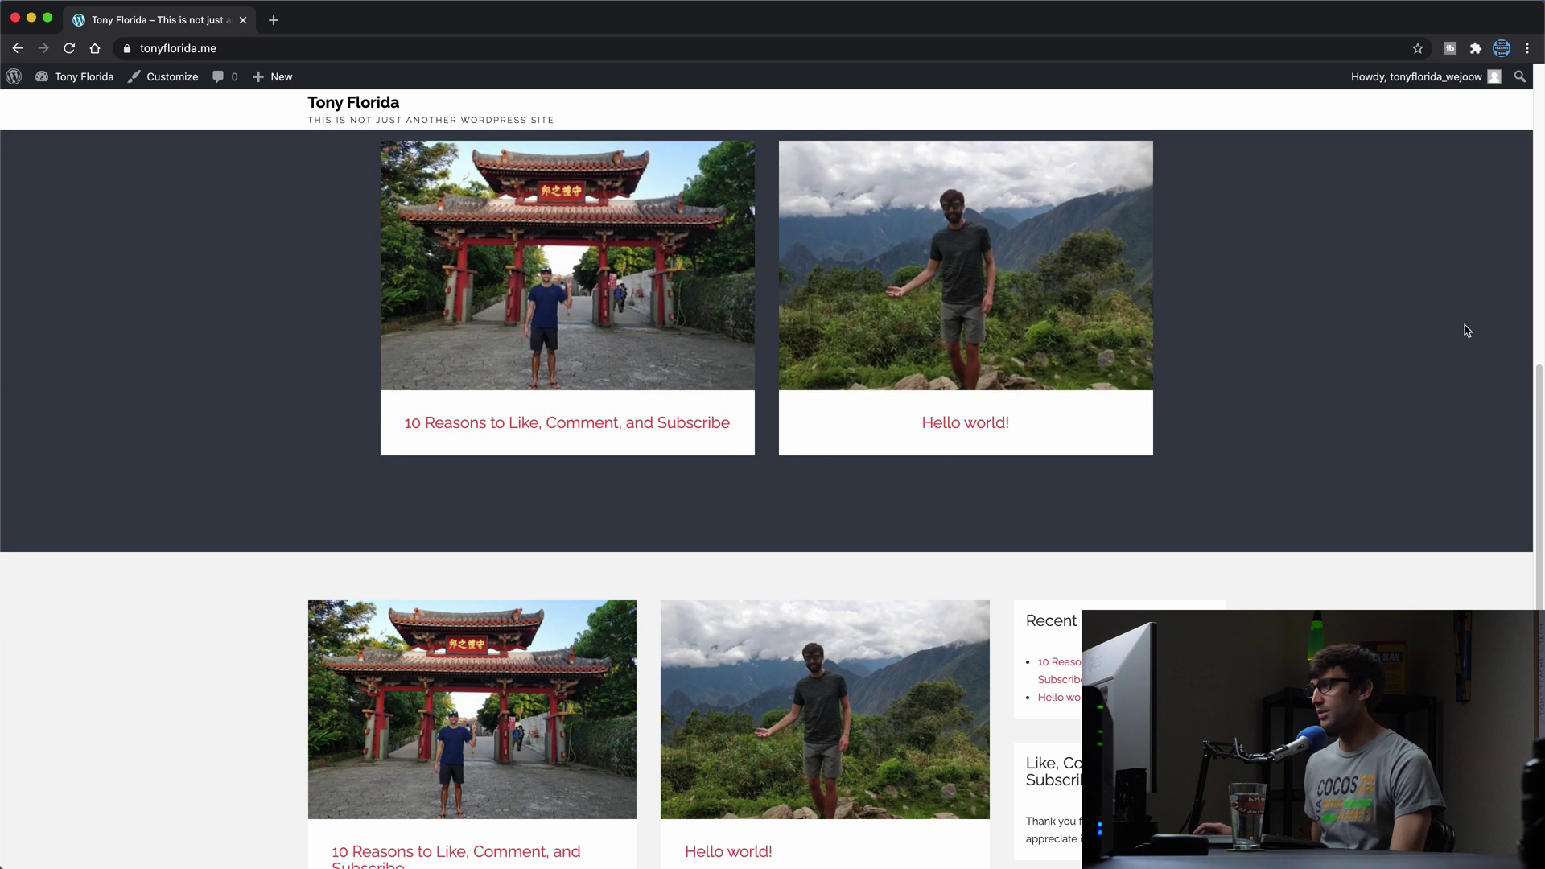
drag(1538, 402, 1515, 465)
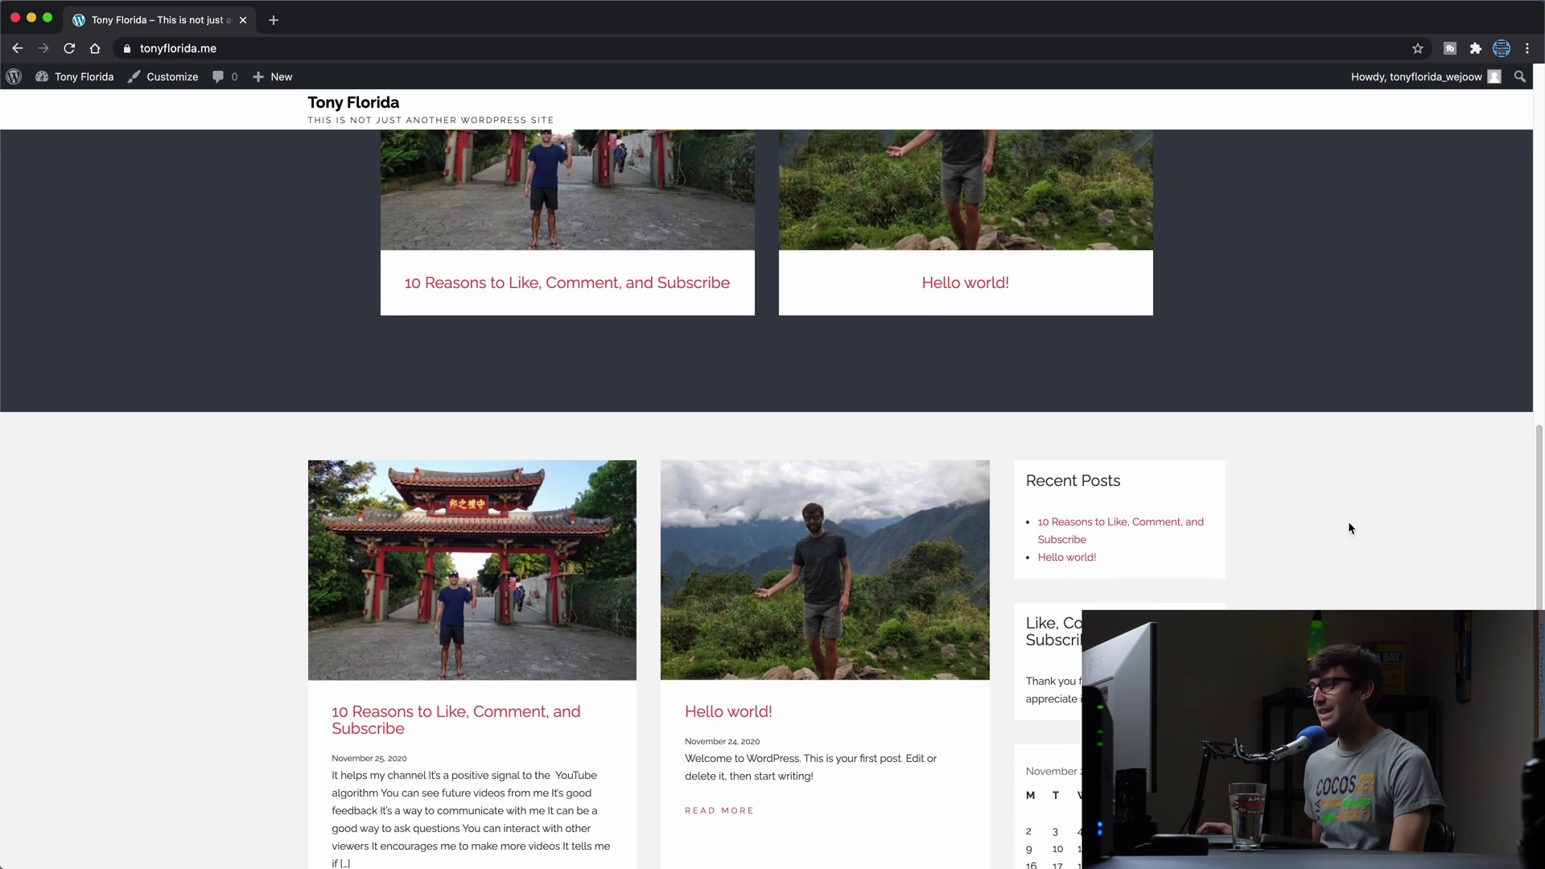
scroll(1515, 402, up, 6)
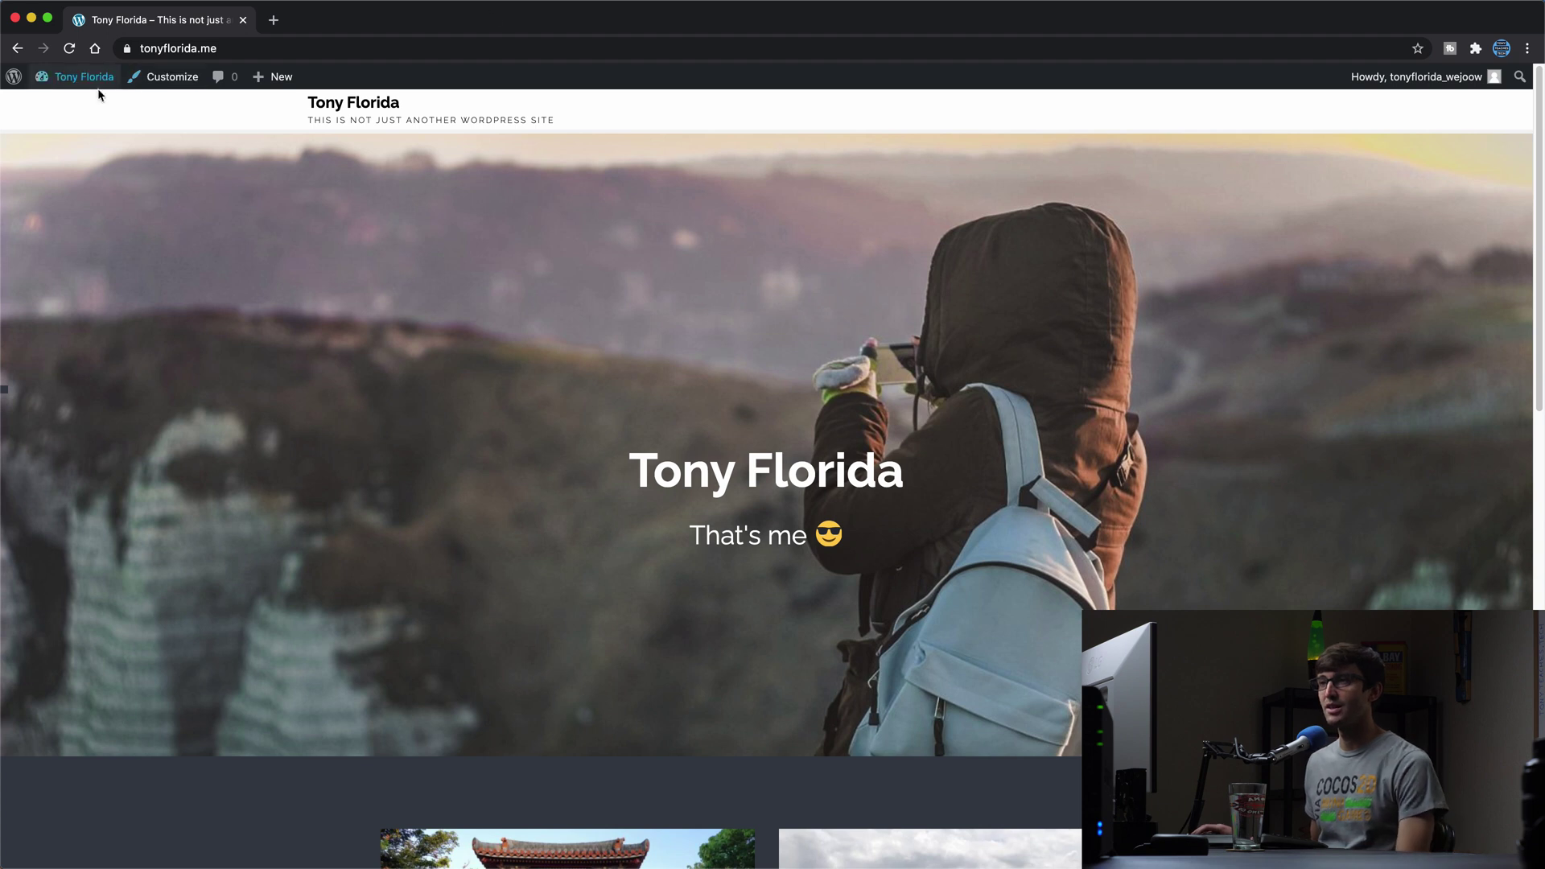
Open the 'Hi, I'm Tony Florida' page from All Pages in the block editor and scroll through it.
mouse_move(91, 94)
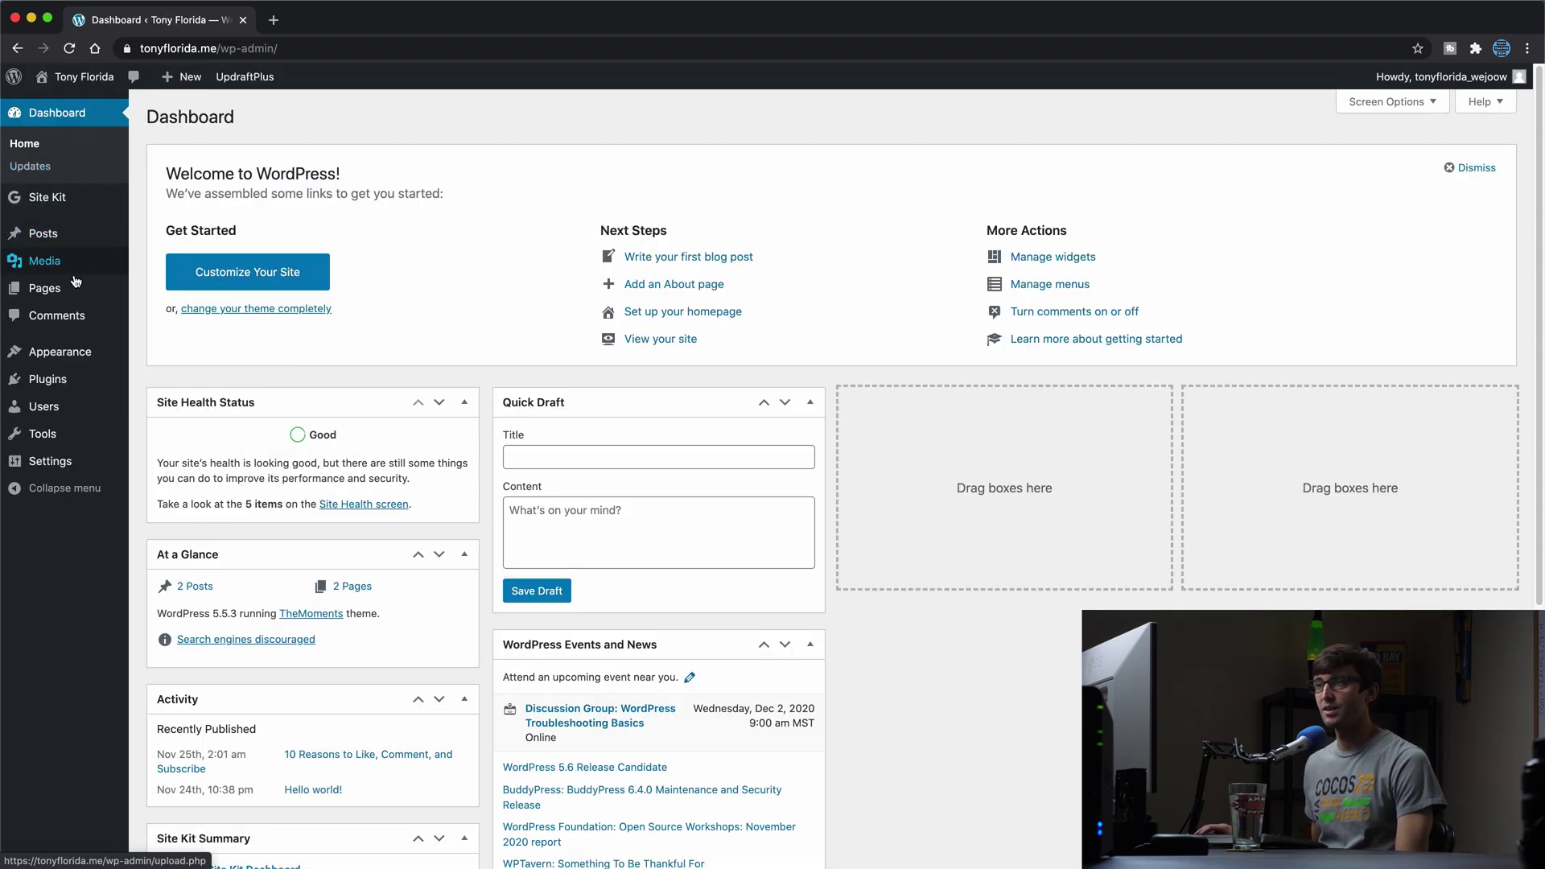
click(124, 288)
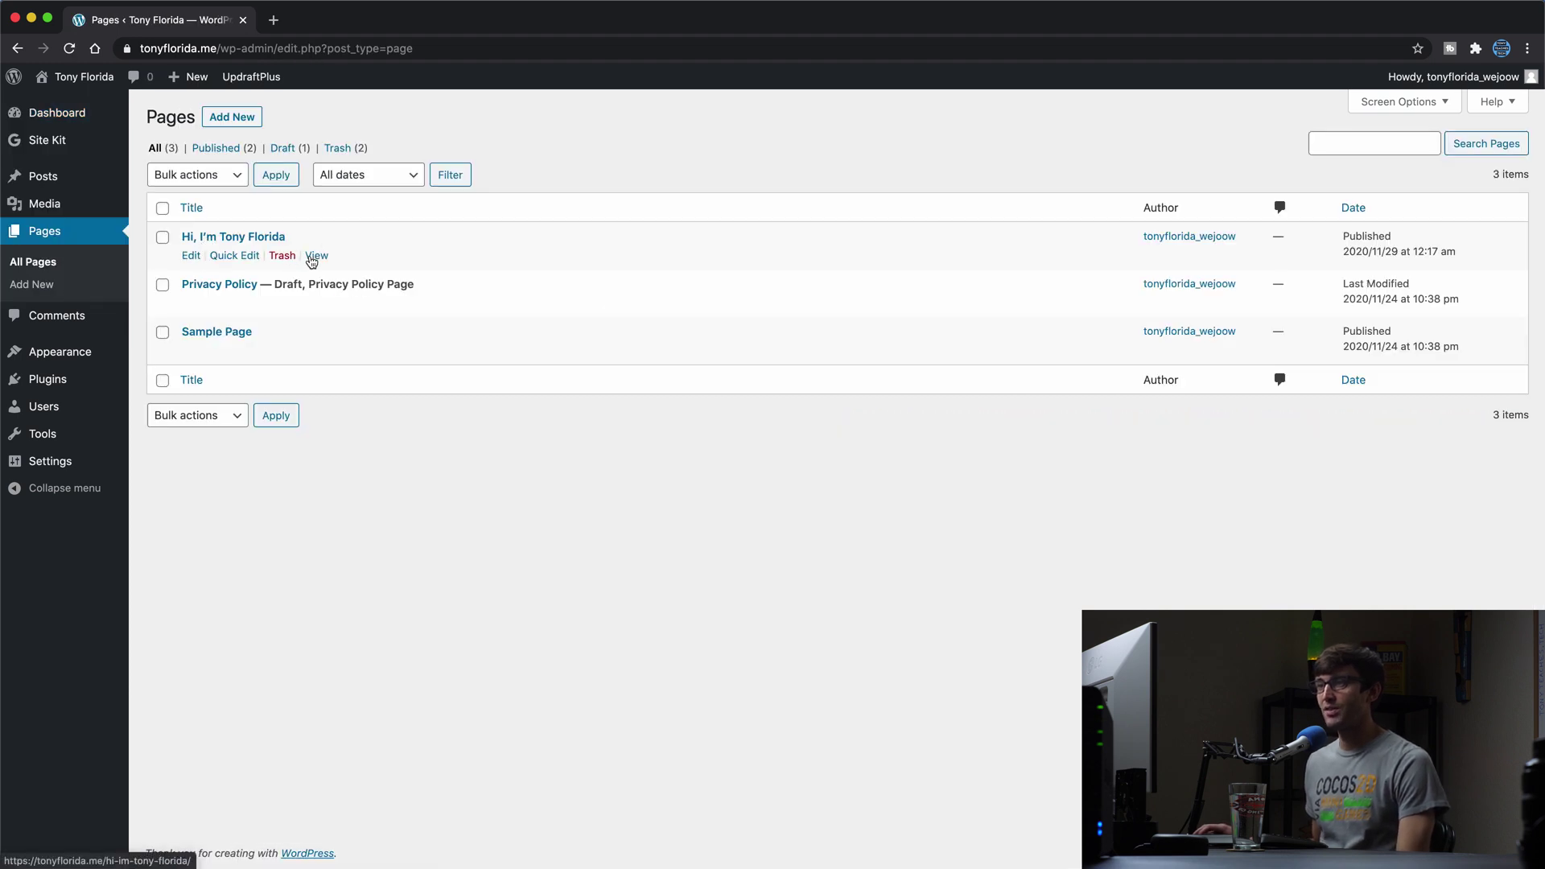
click(268, 236)
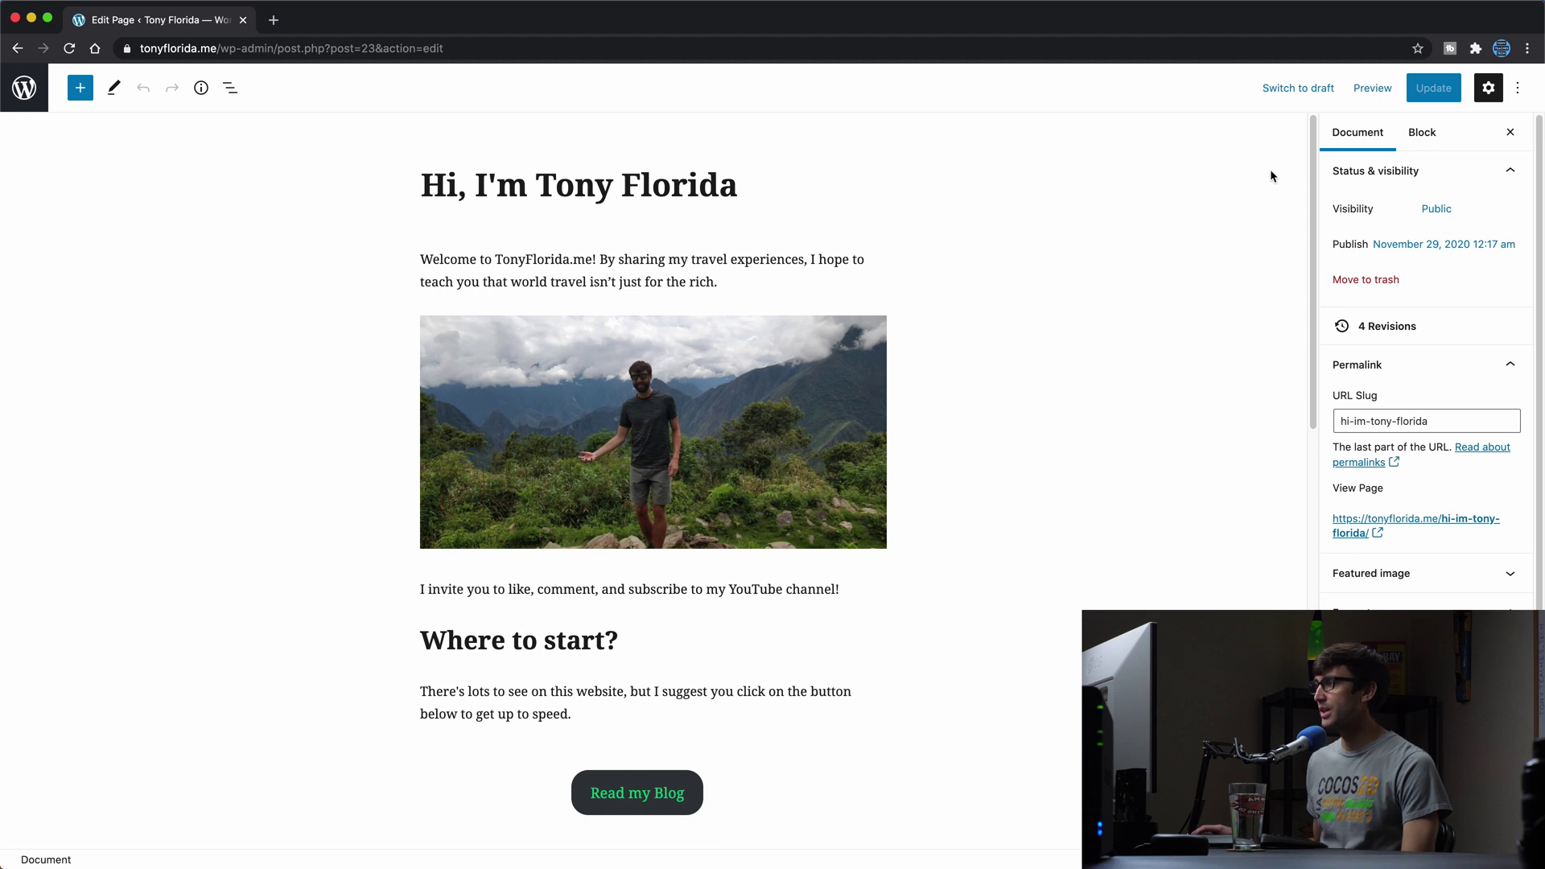
scroll(1312, 178, down, 3)
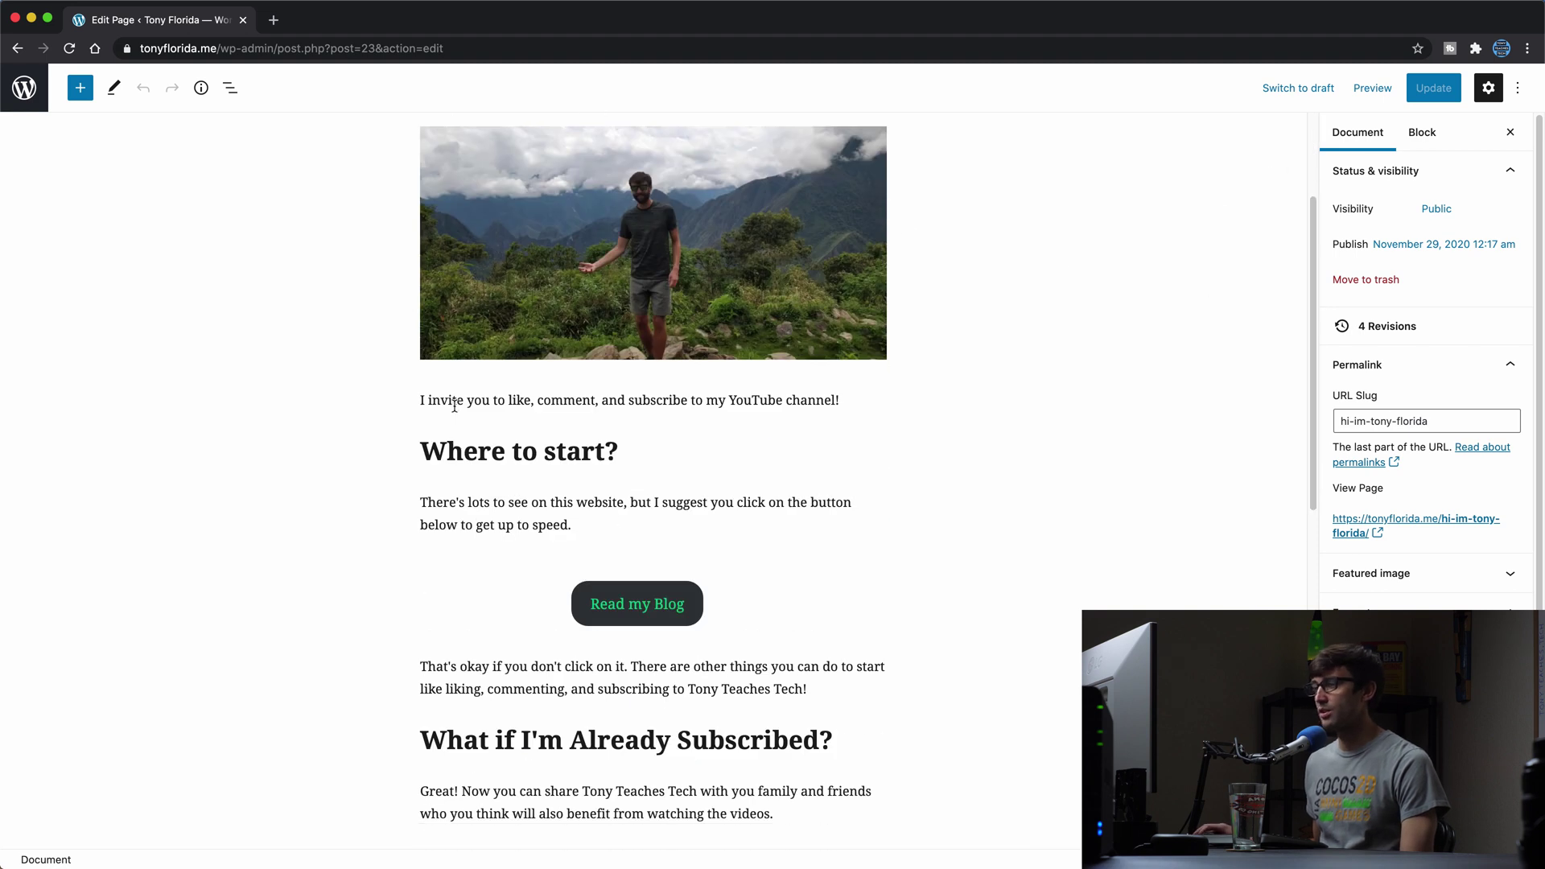
scroll(1303, 348, down, 6)
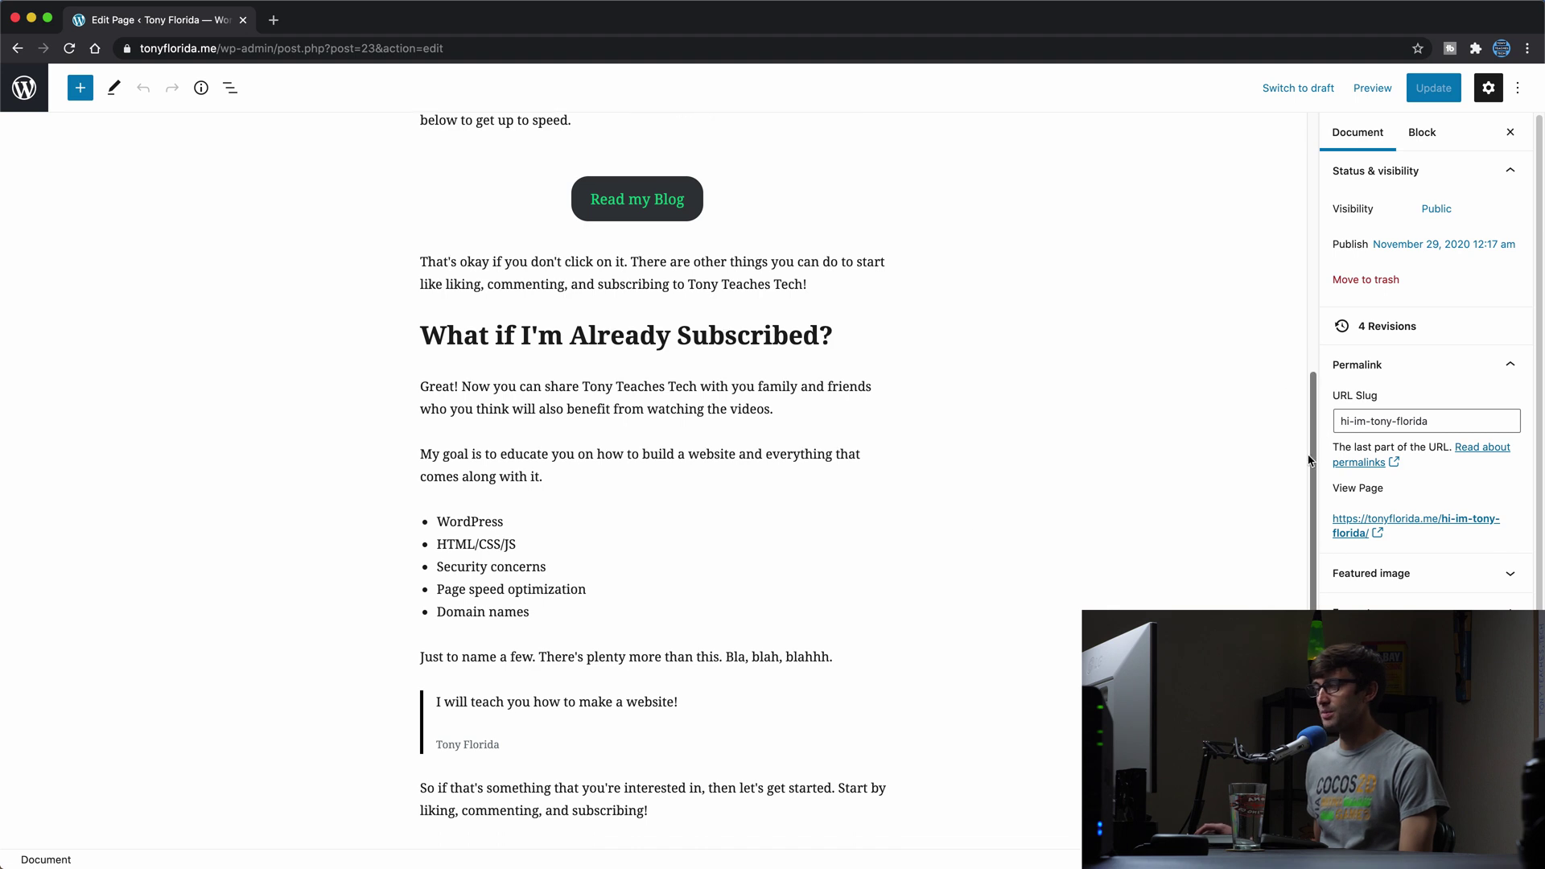
drag(1319, 428, 1323, 165)
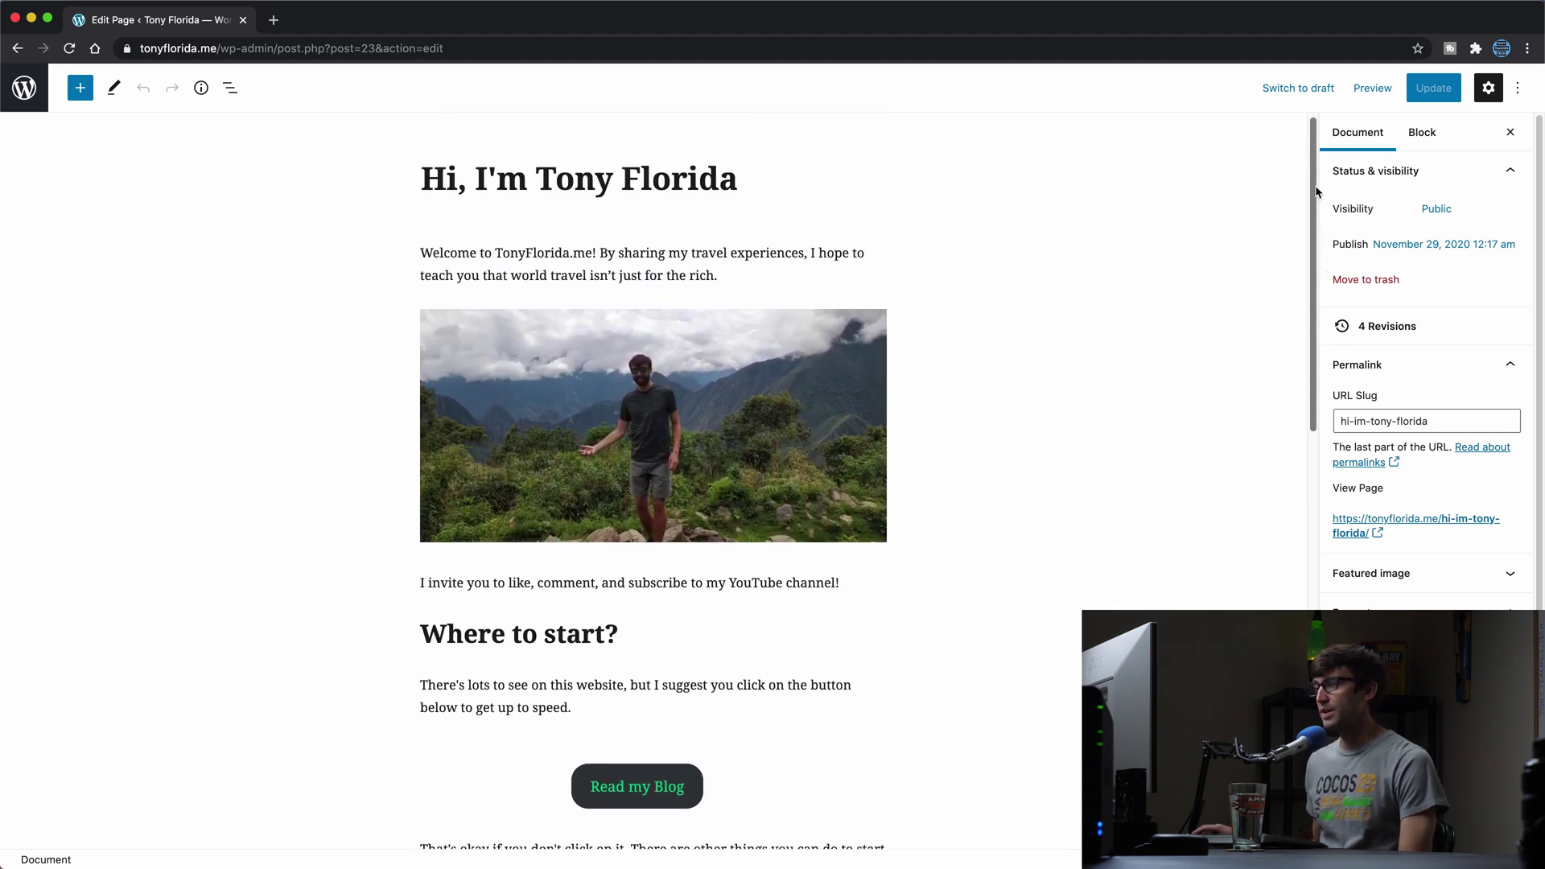
In Reading Settings, choose 'A static page' with 'Hi, I'm Tony Florida' as Homepage and save.
click(23, 90)
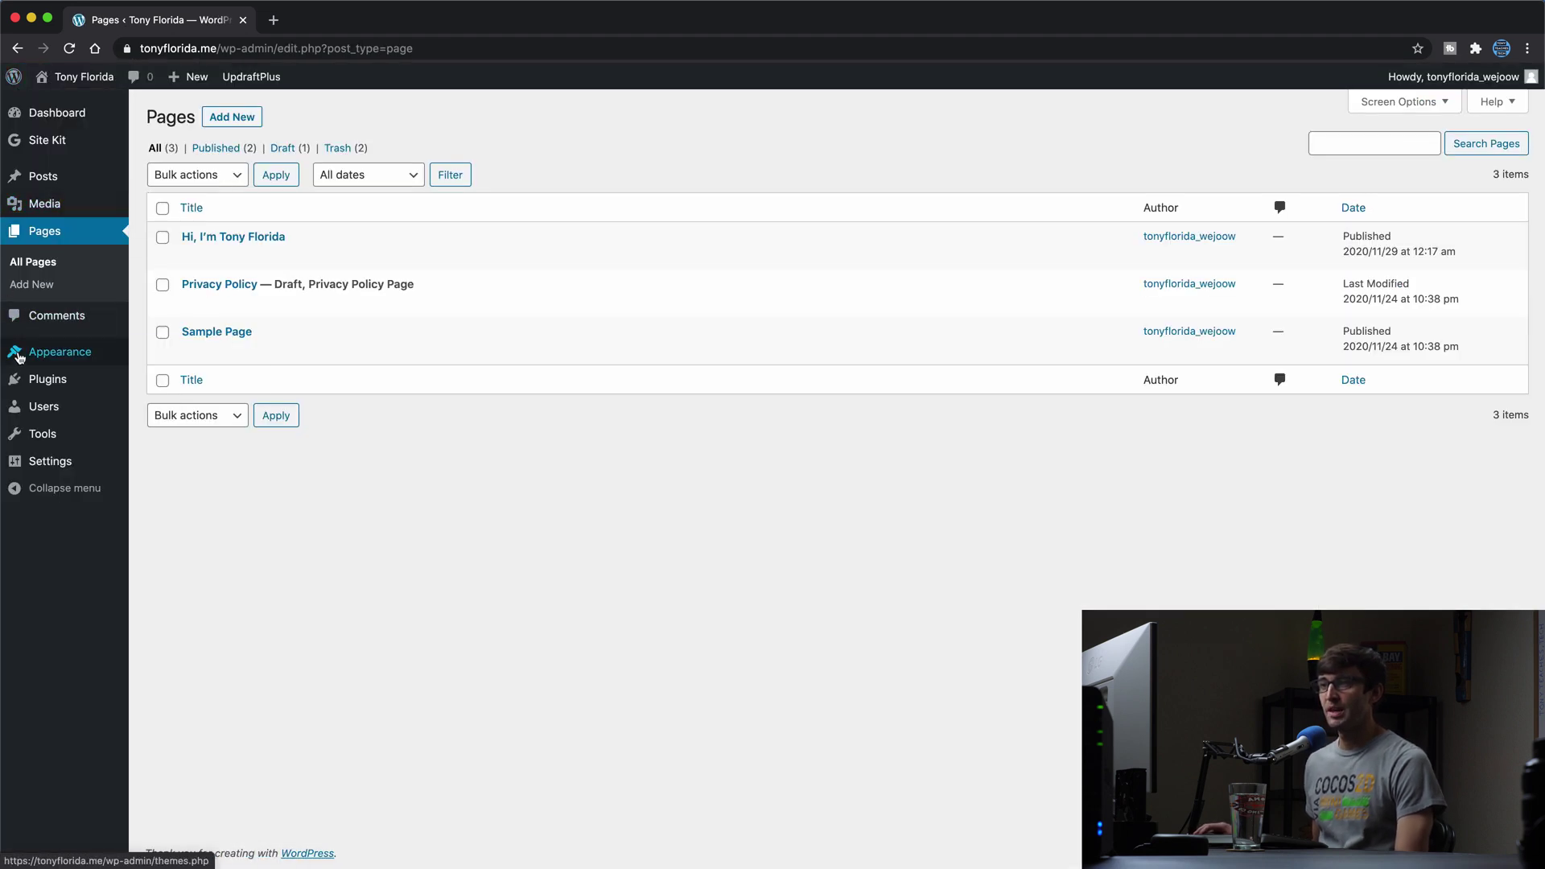
mouse_move(45, 474)
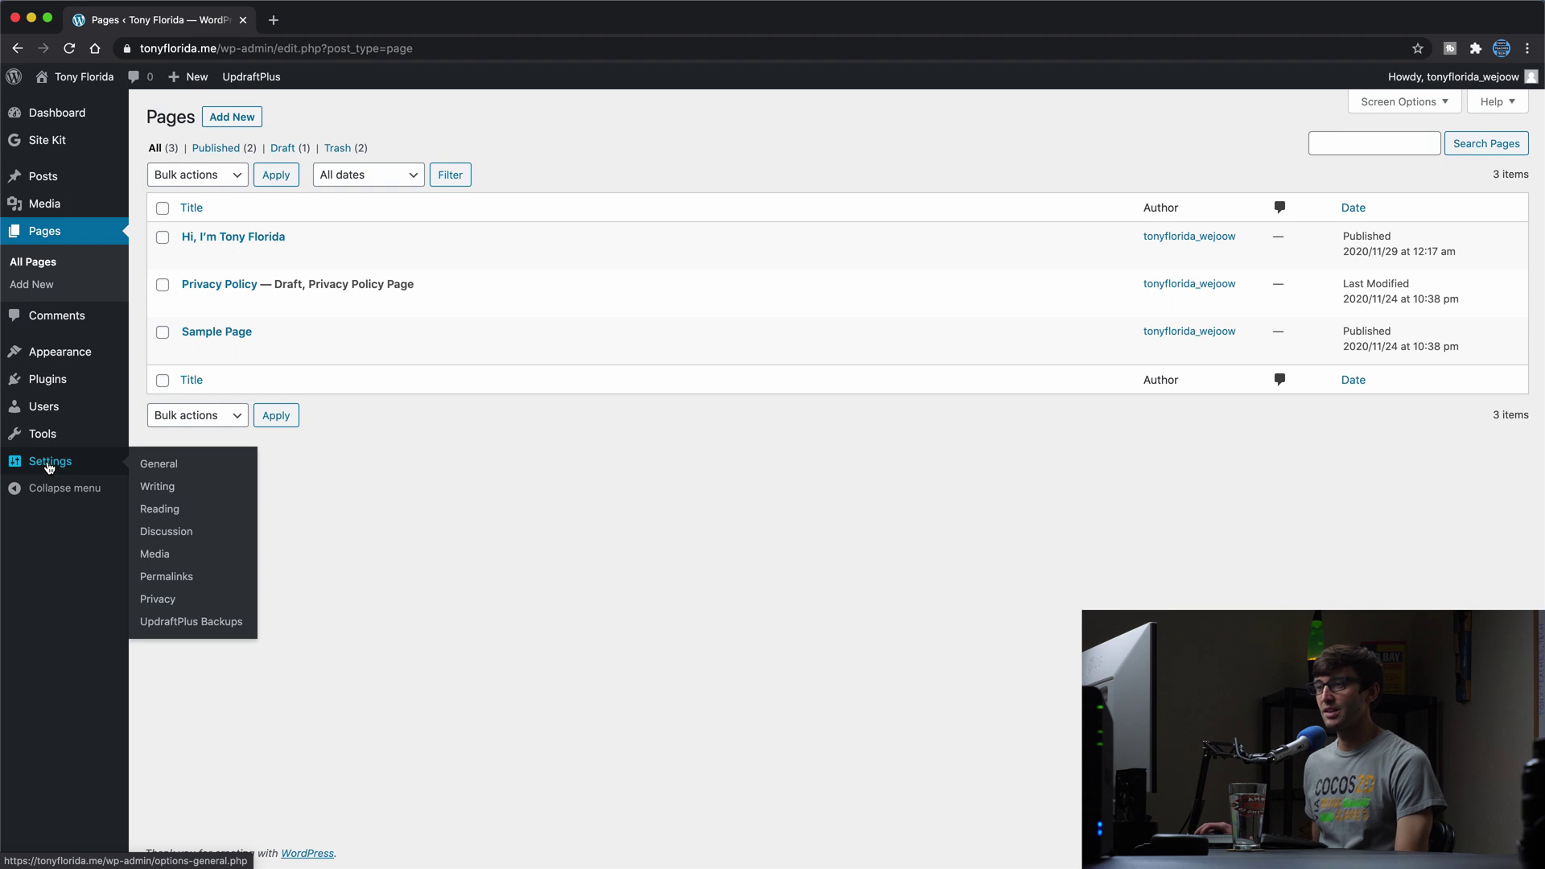
click(203, 515)
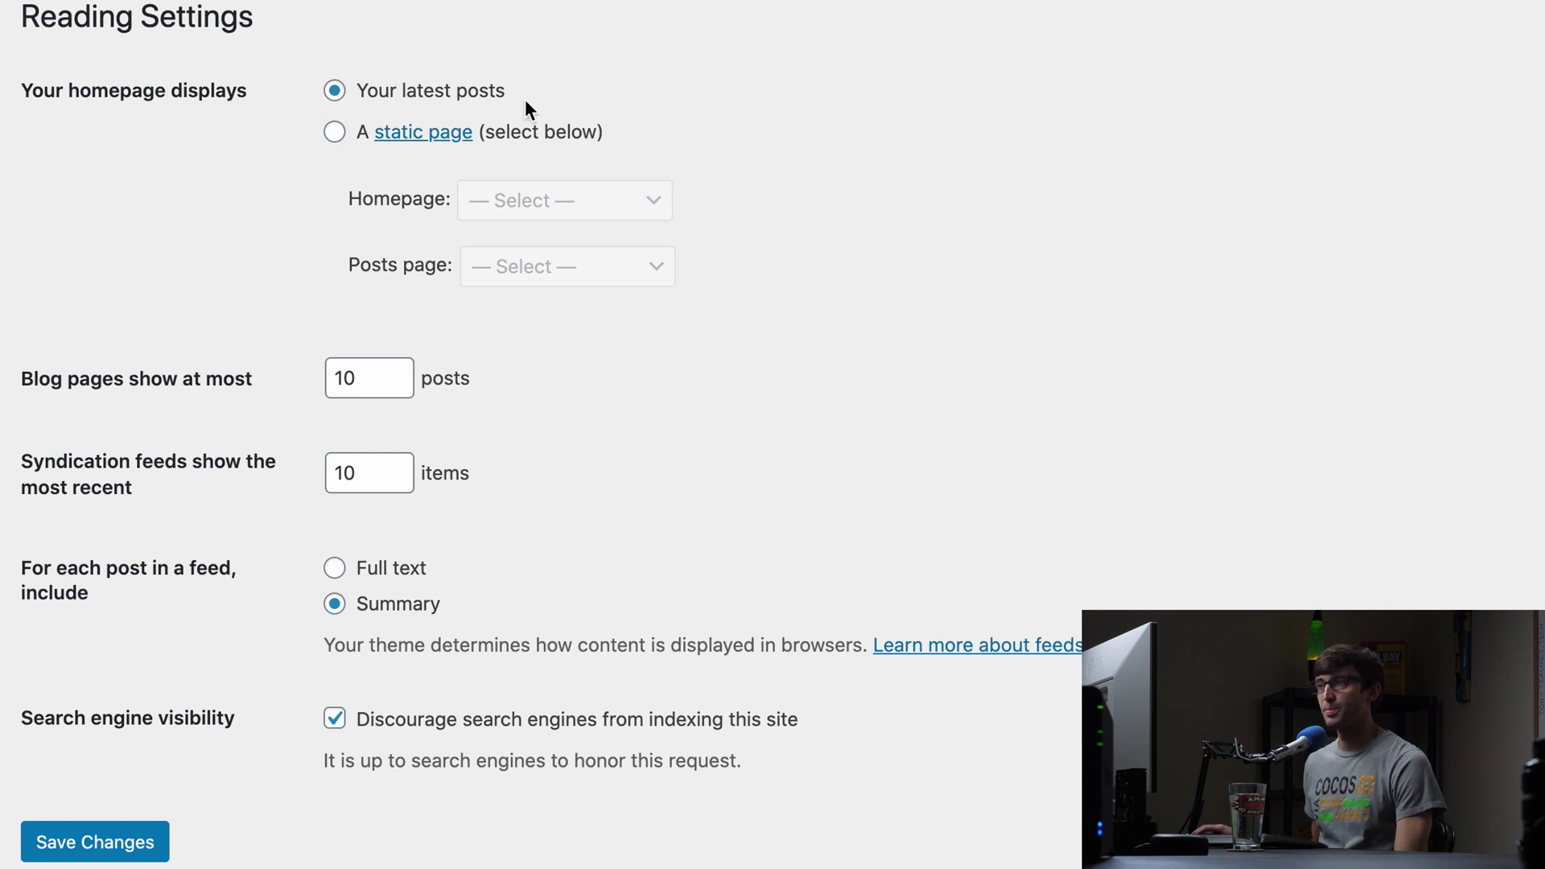
click(335, 133)
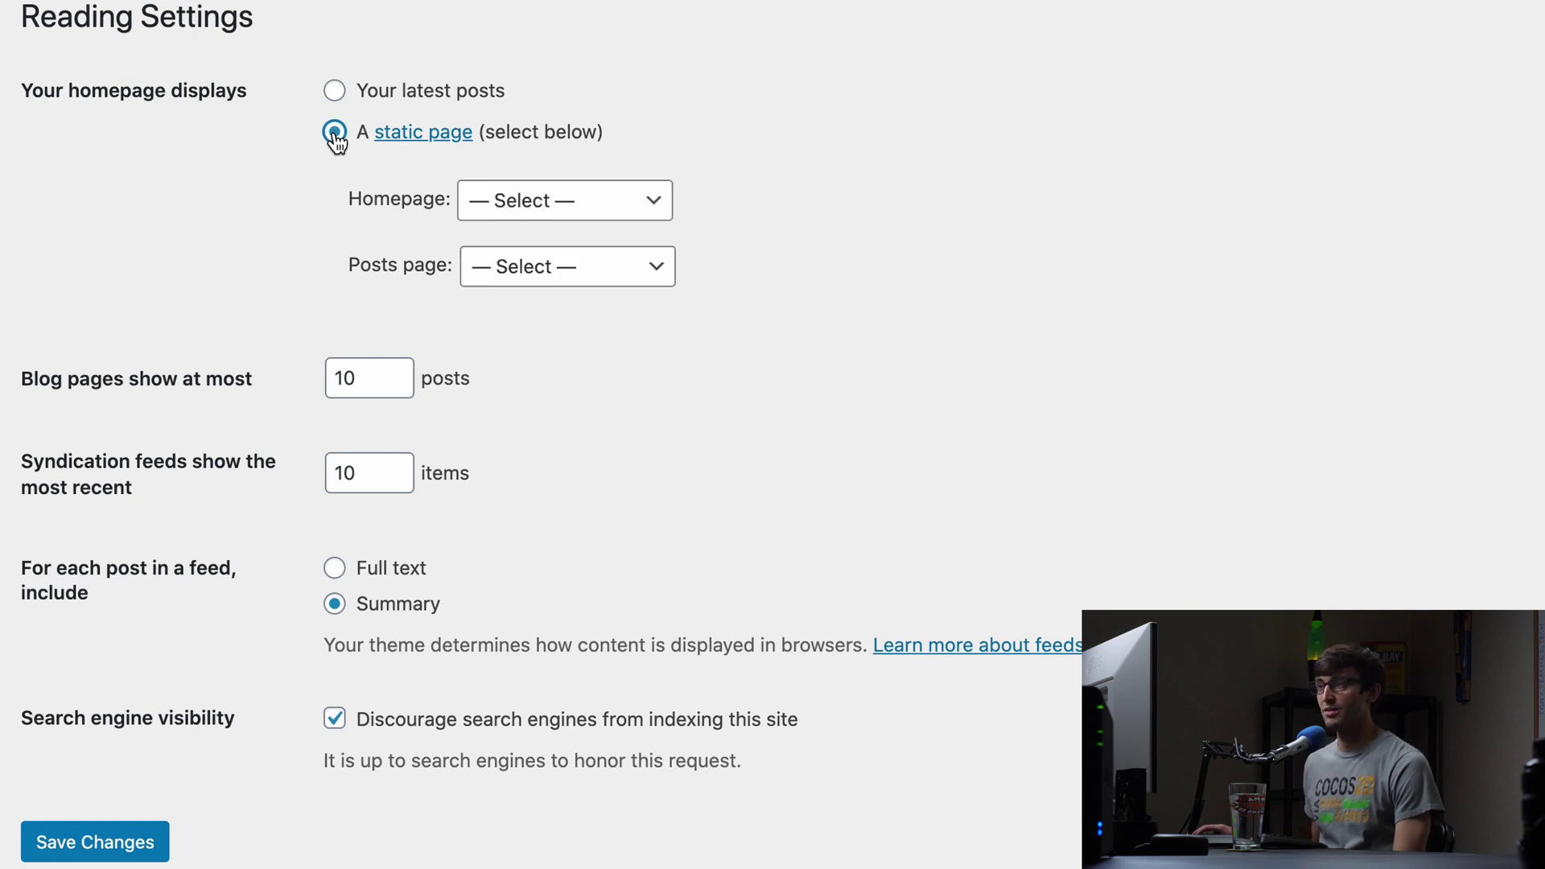
click(522, 211)
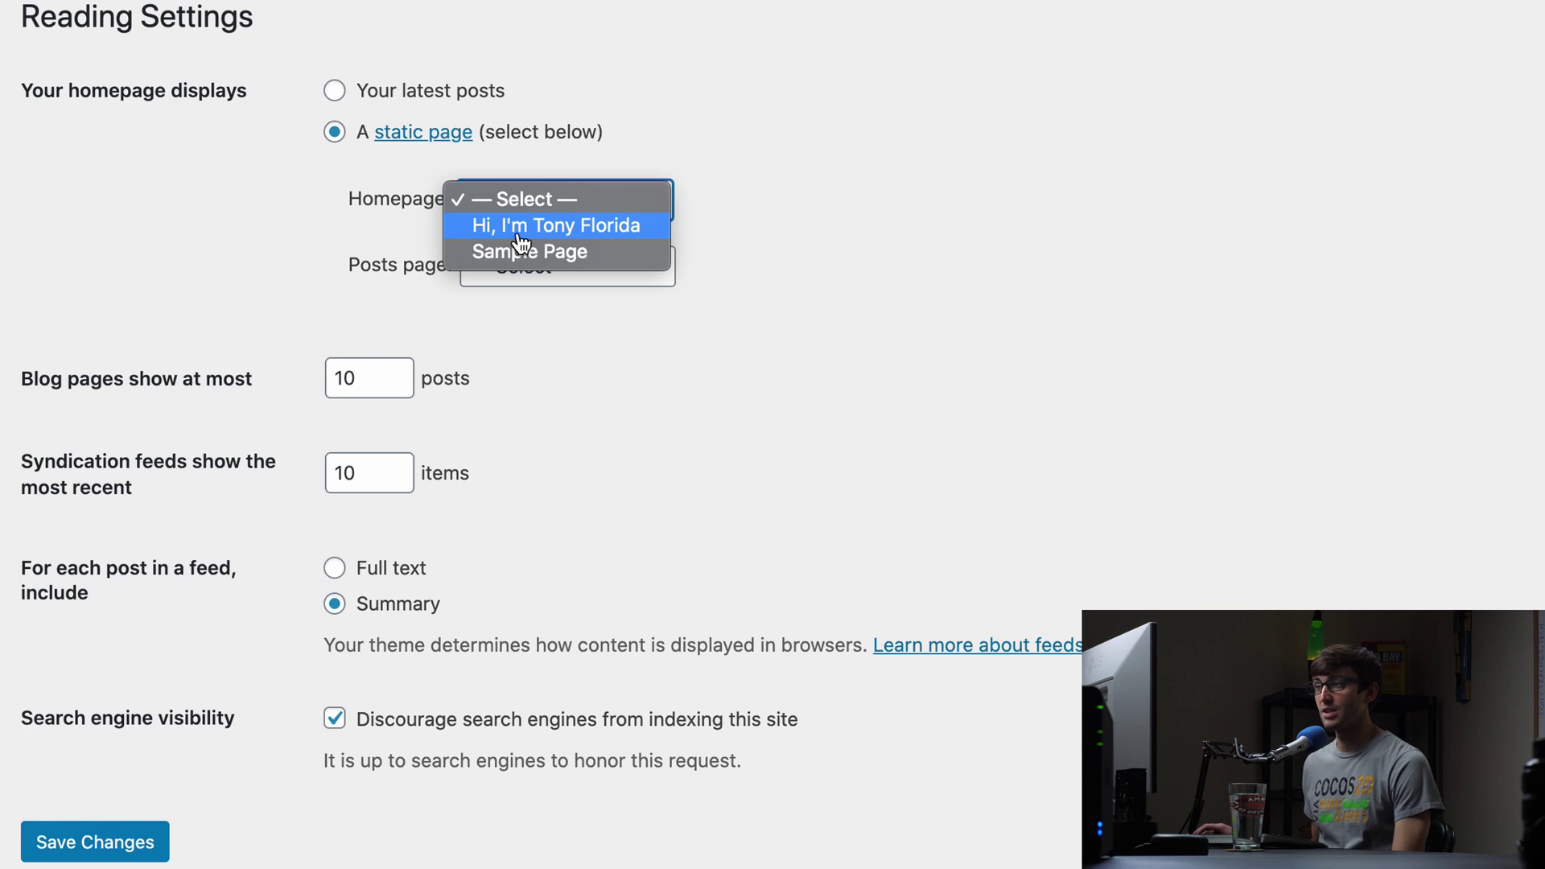
click(576, 228)
click(131, 841)
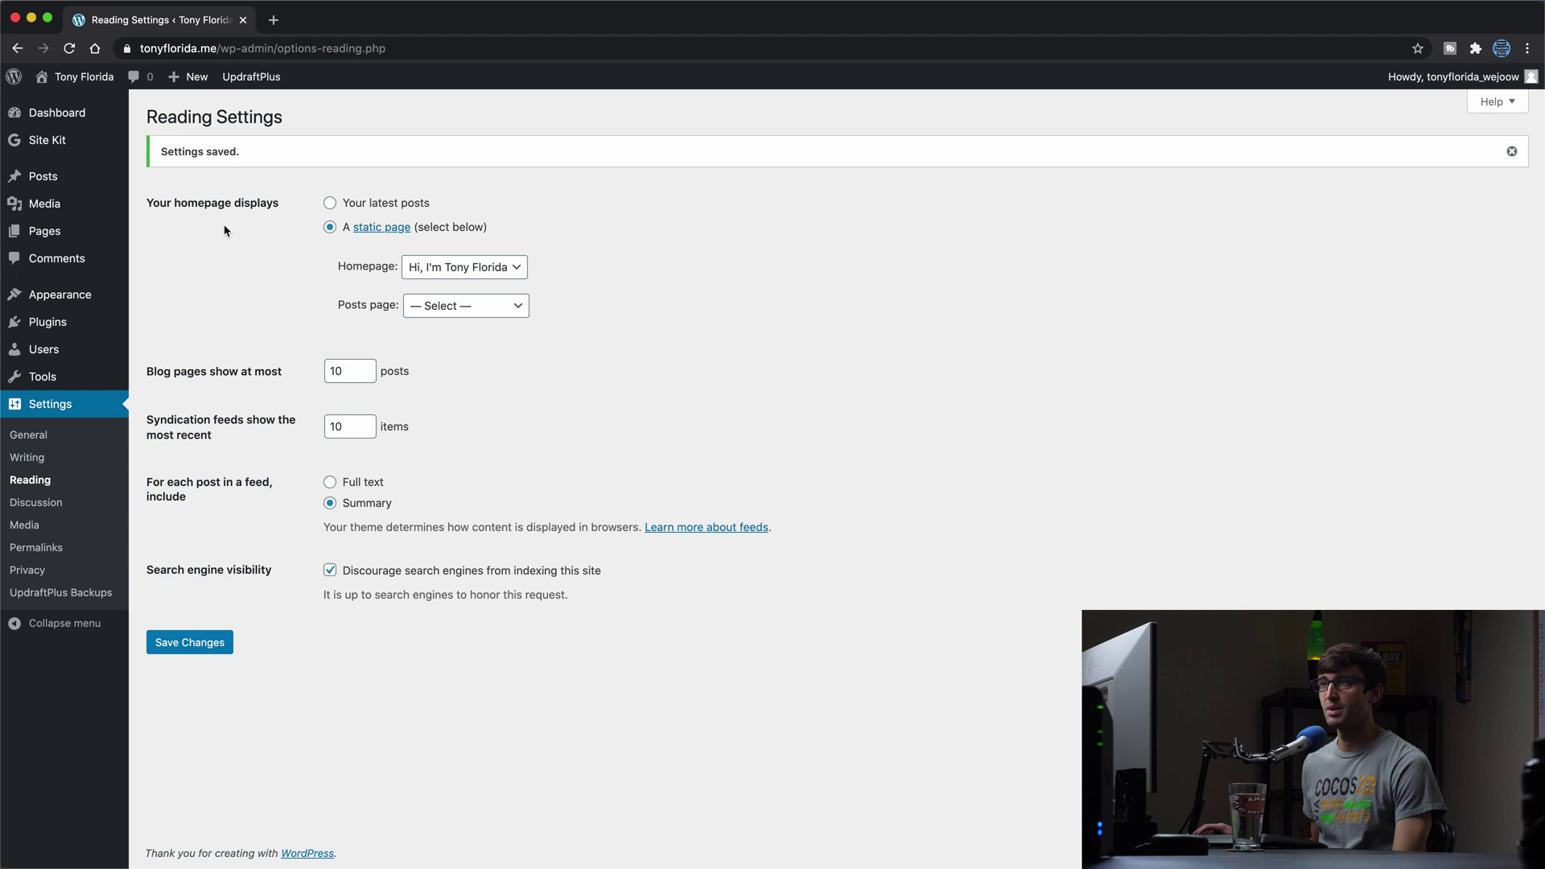
Visit the live site and scroll its front page, now showing the 'Hi, I'm Tony Florida' page.
mouse_move(67, 86)
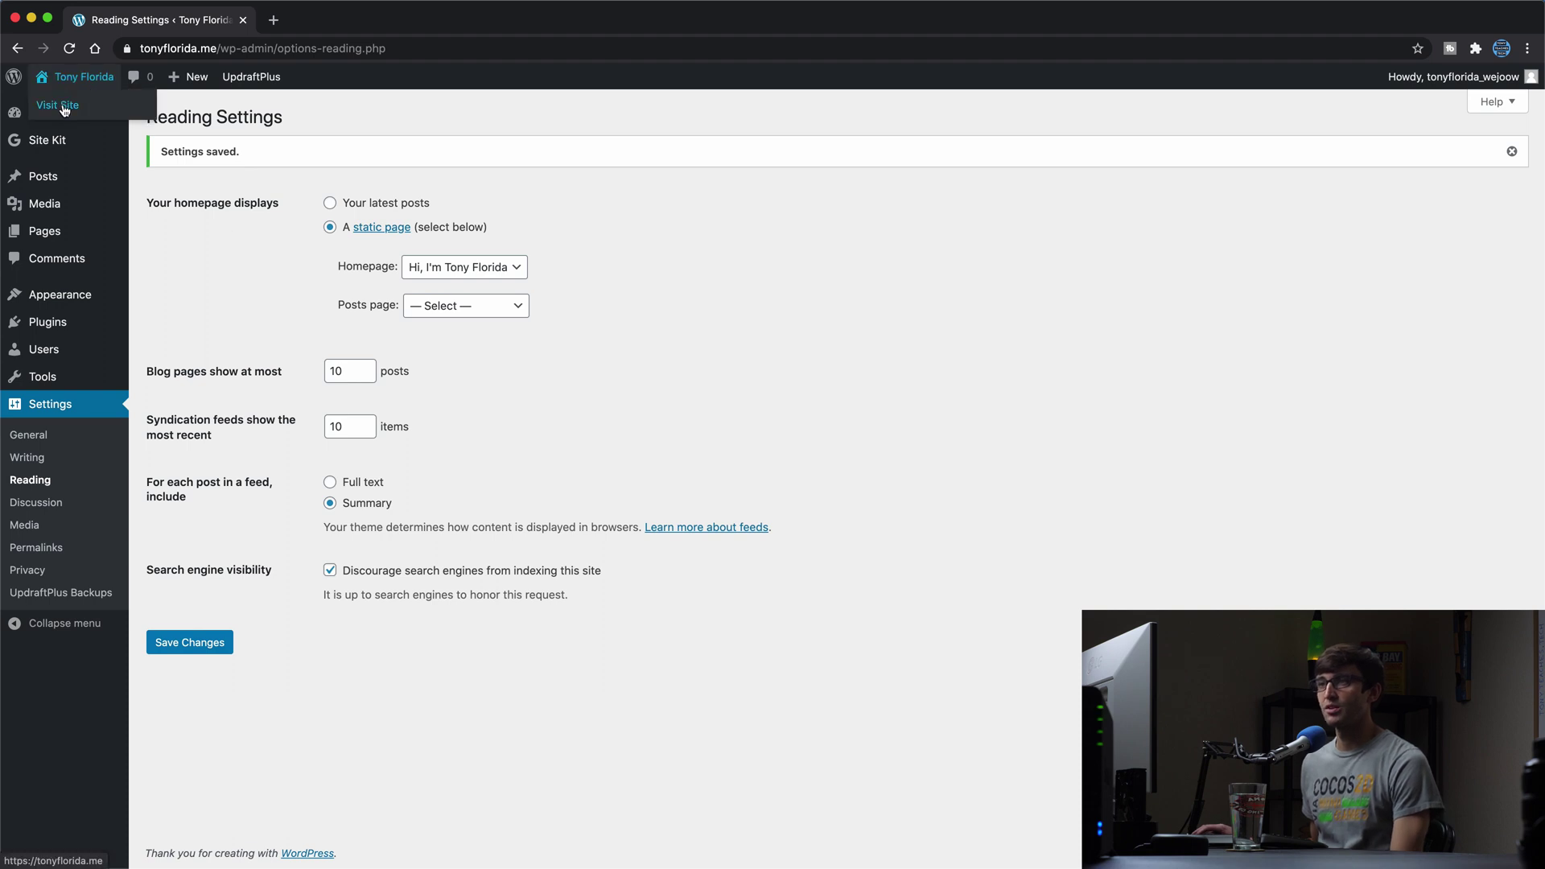
click(61, 110)
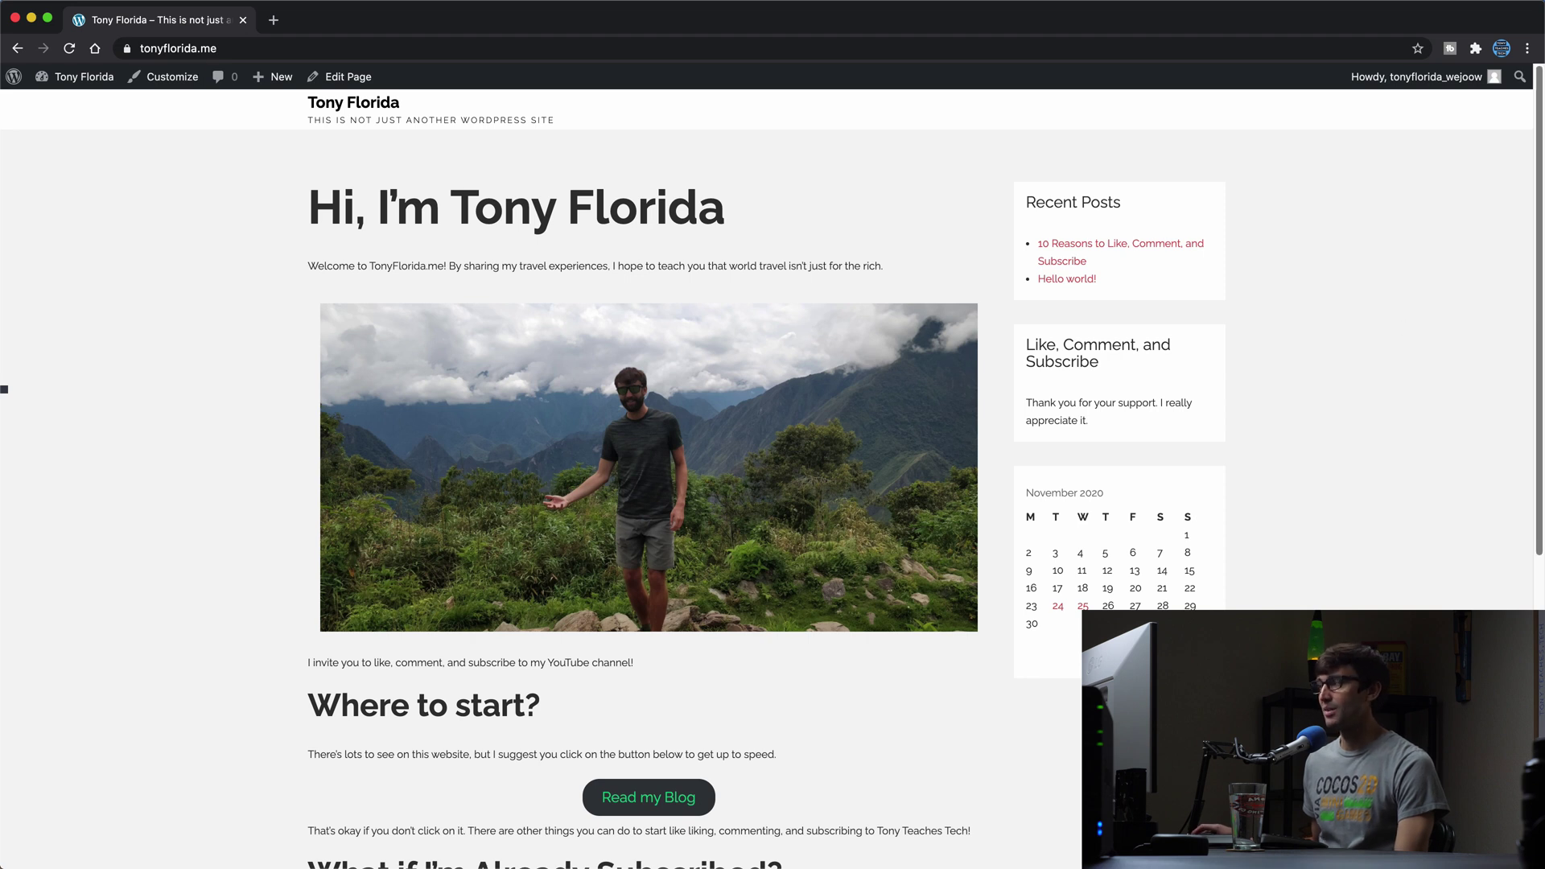
scroll(1520, 477, down, 5)
scroll(1519, 478, down, 2)
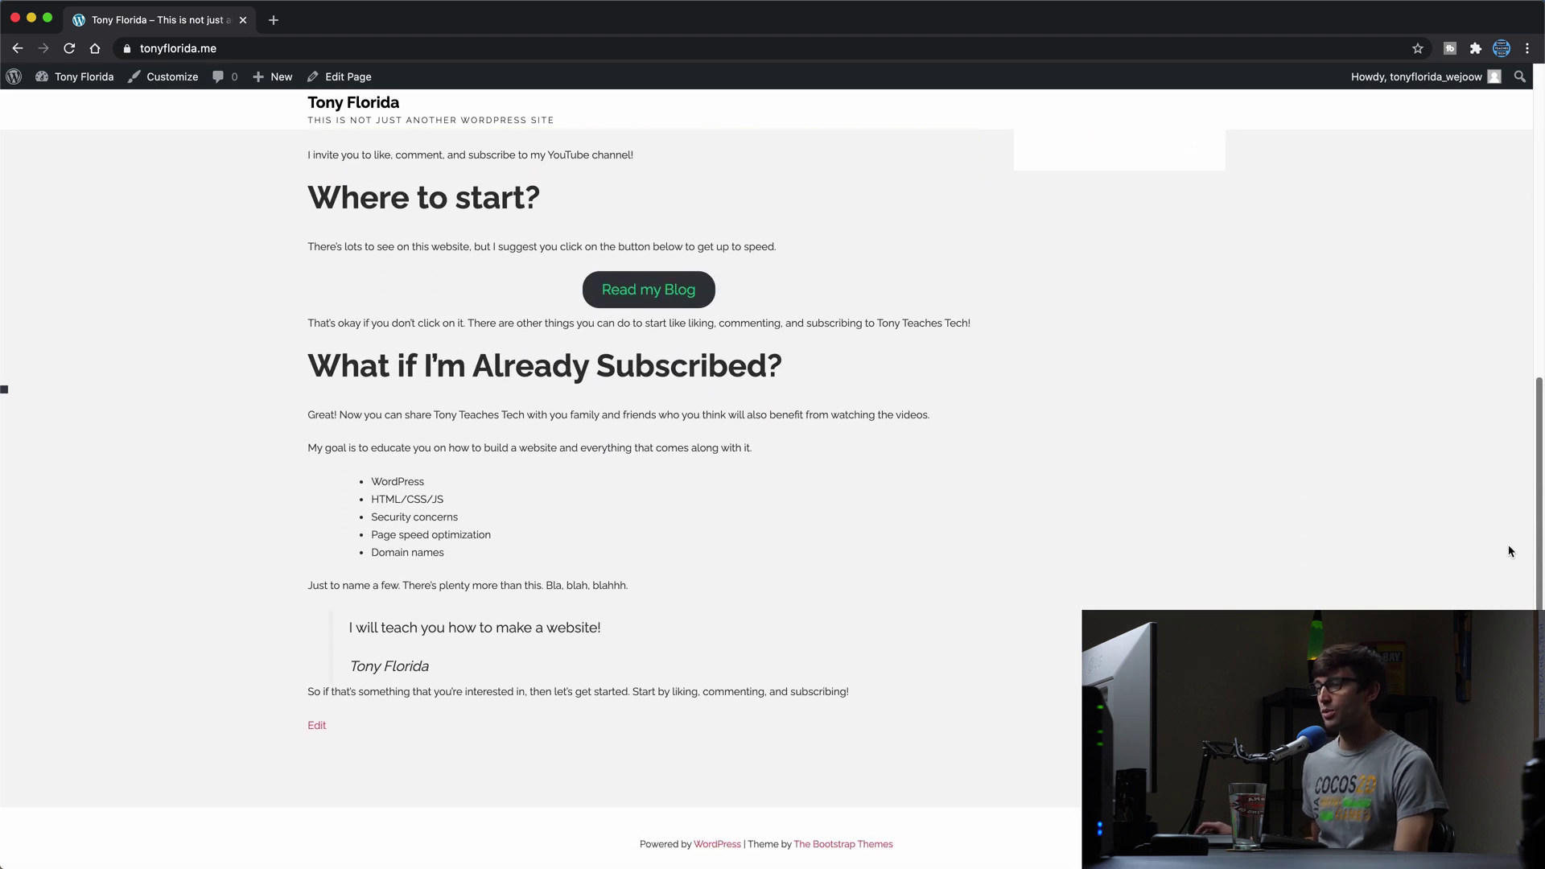
scroll(1507, 552, up, 10)
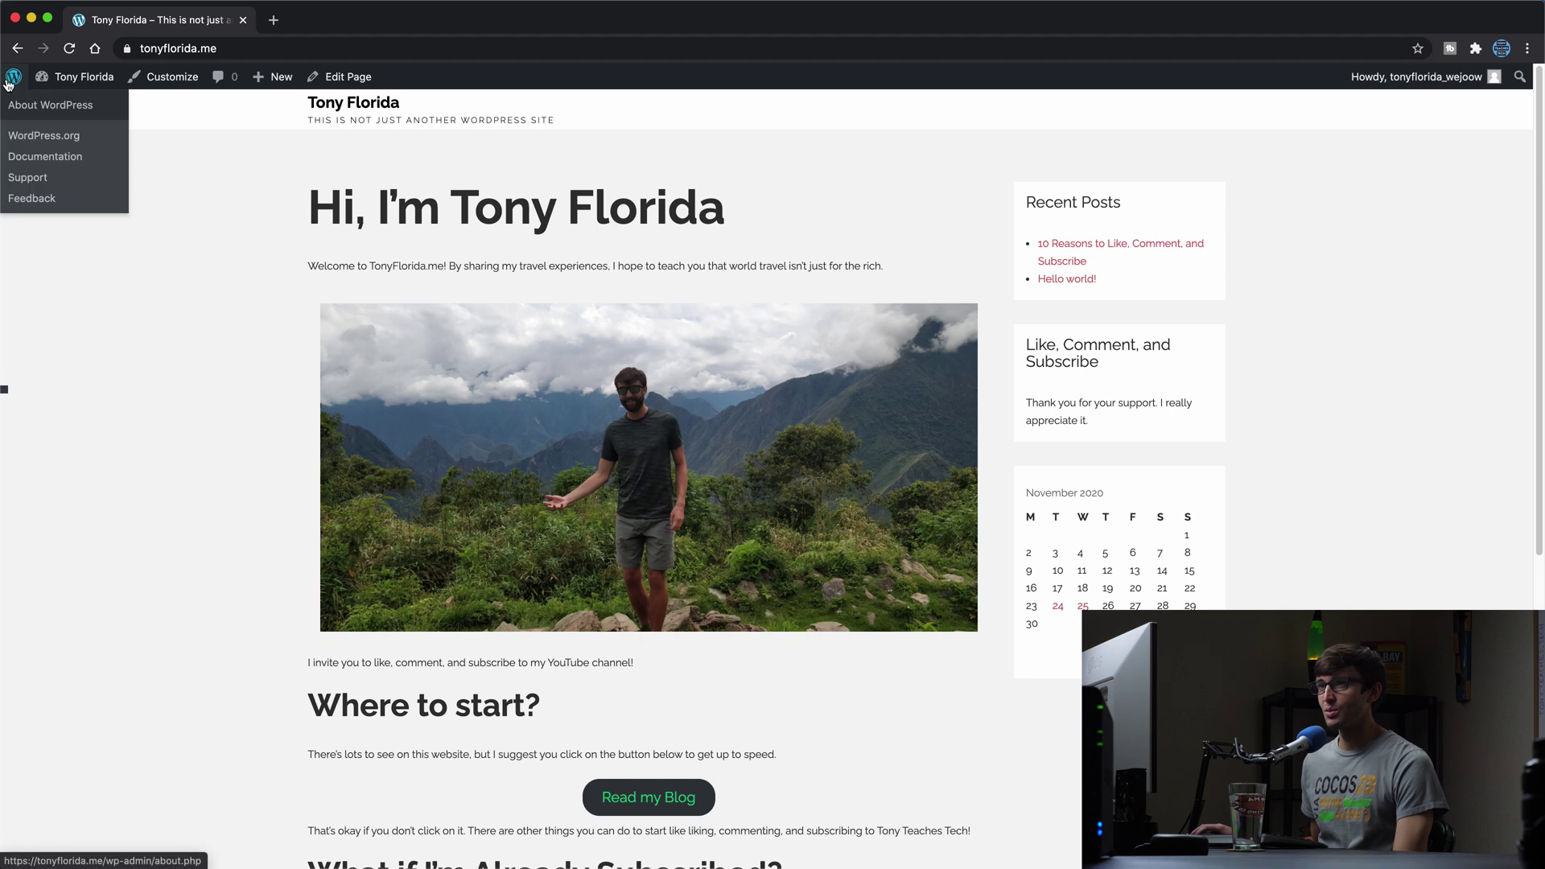
mouse_move(63, 92)
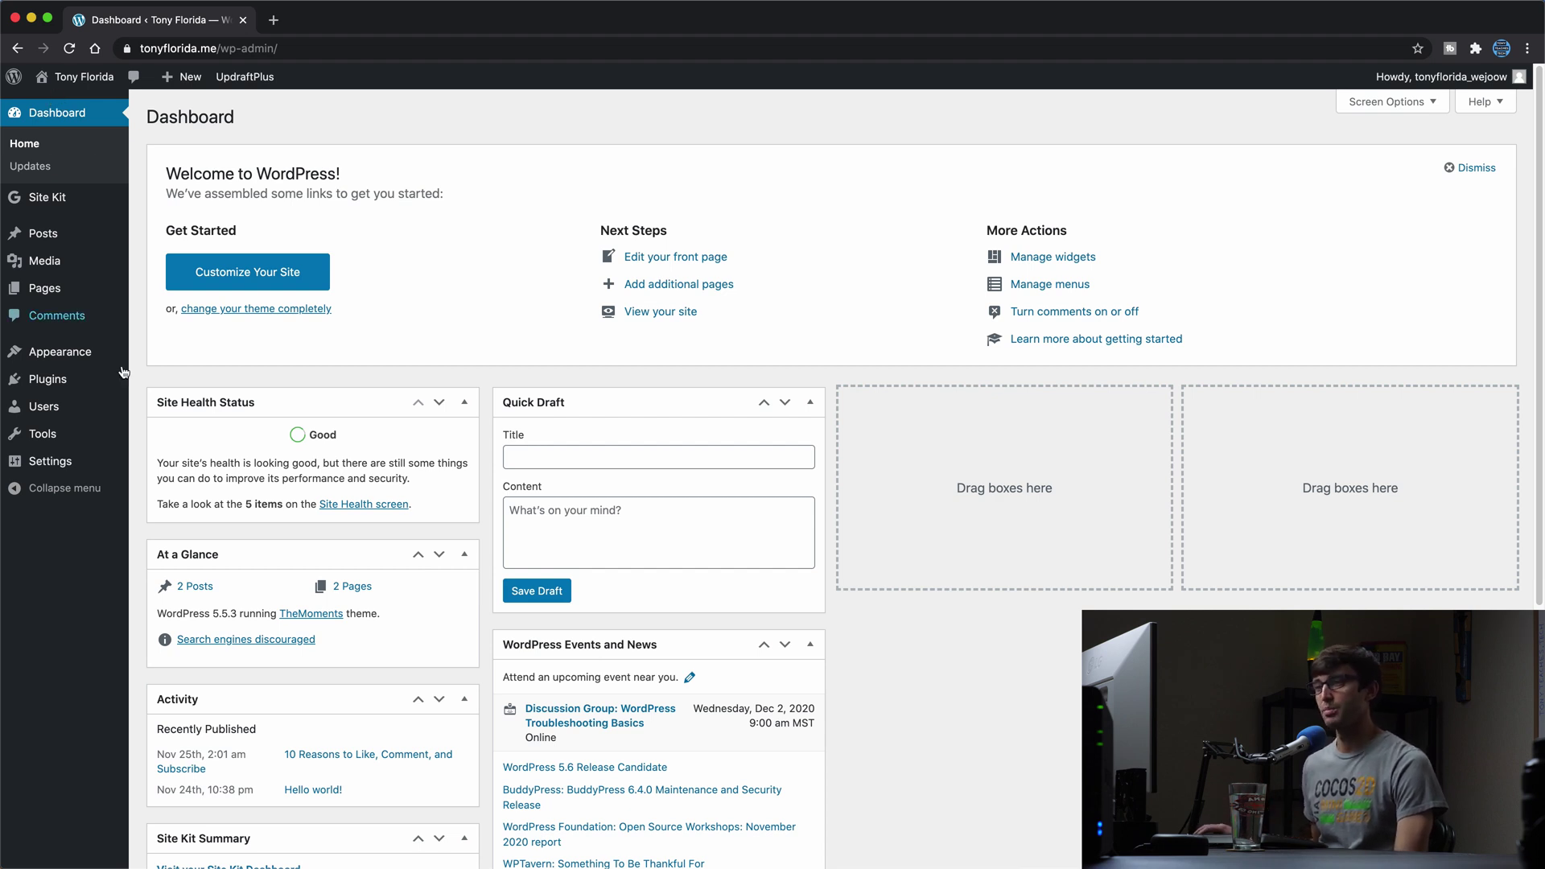
mouse_move(75, 419)
mouse_move(66, 462)
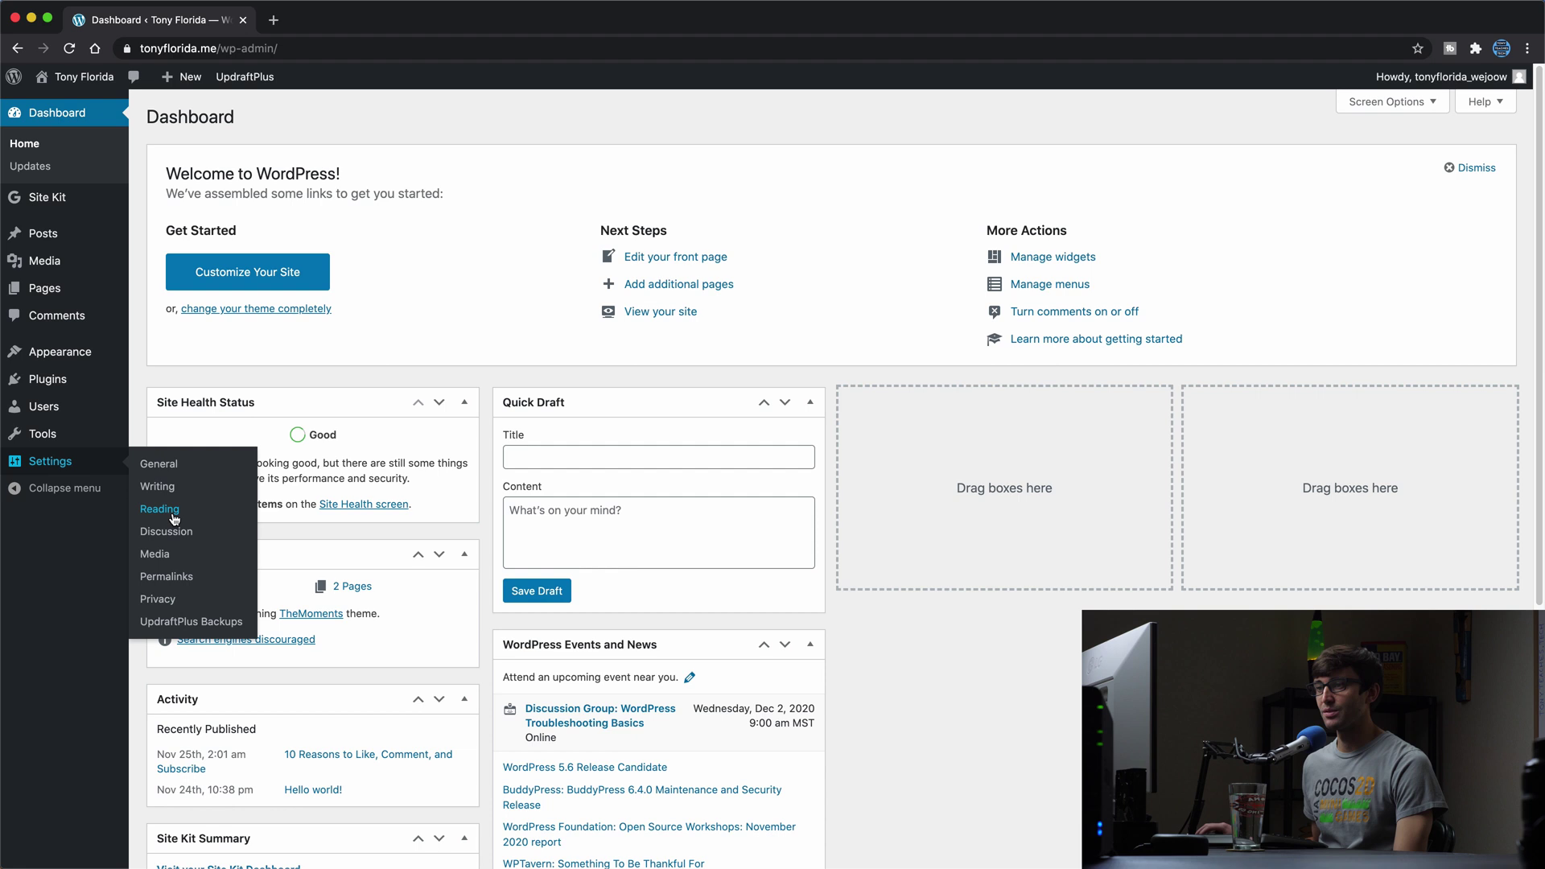
click(161, 510)
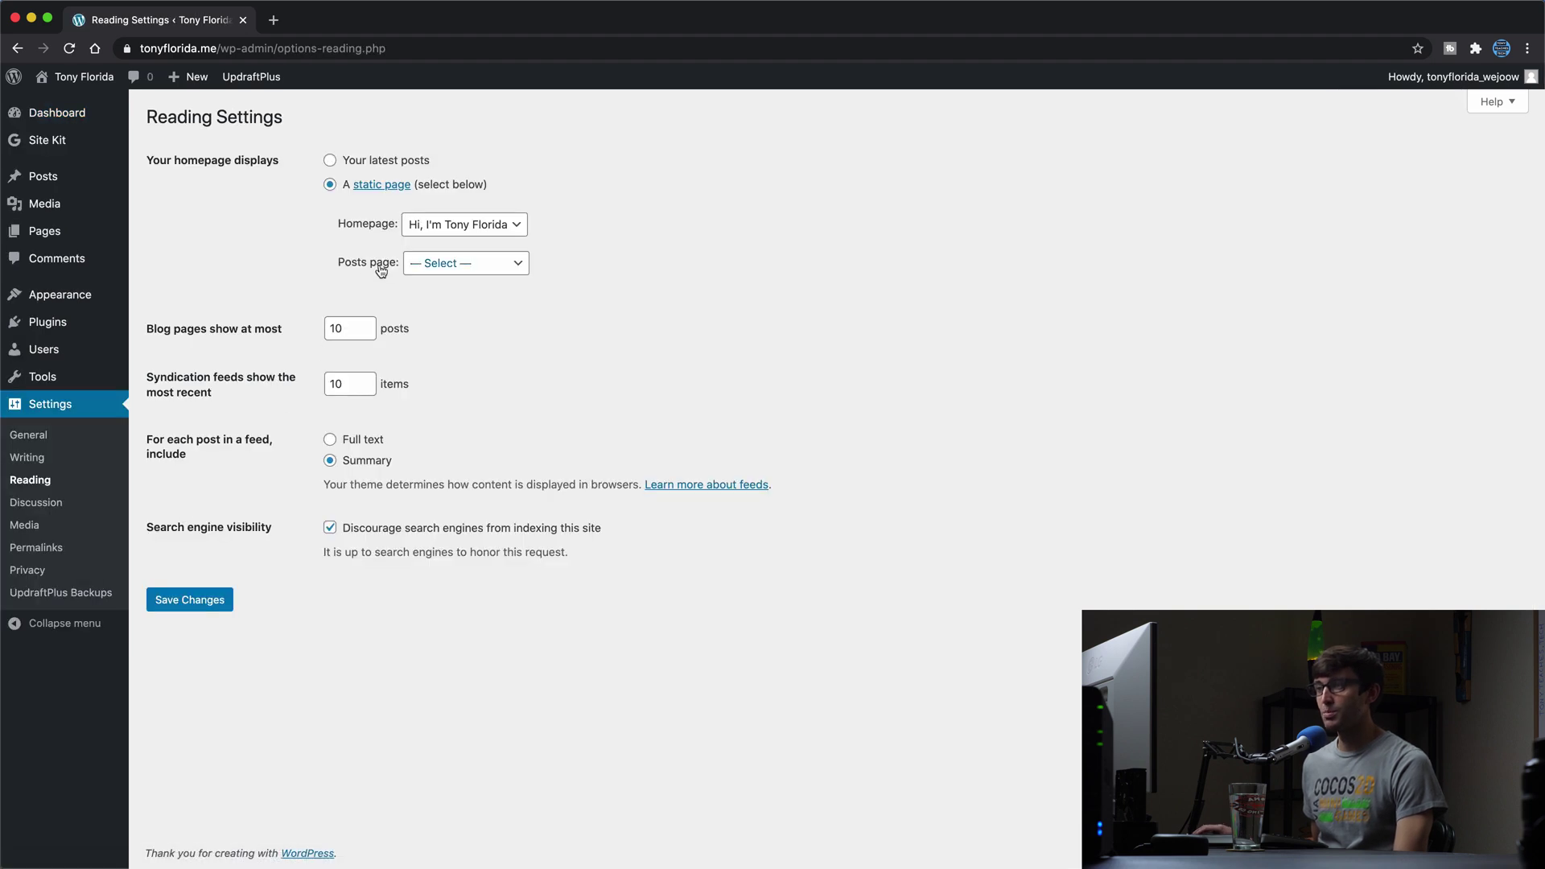
click(475, 274)
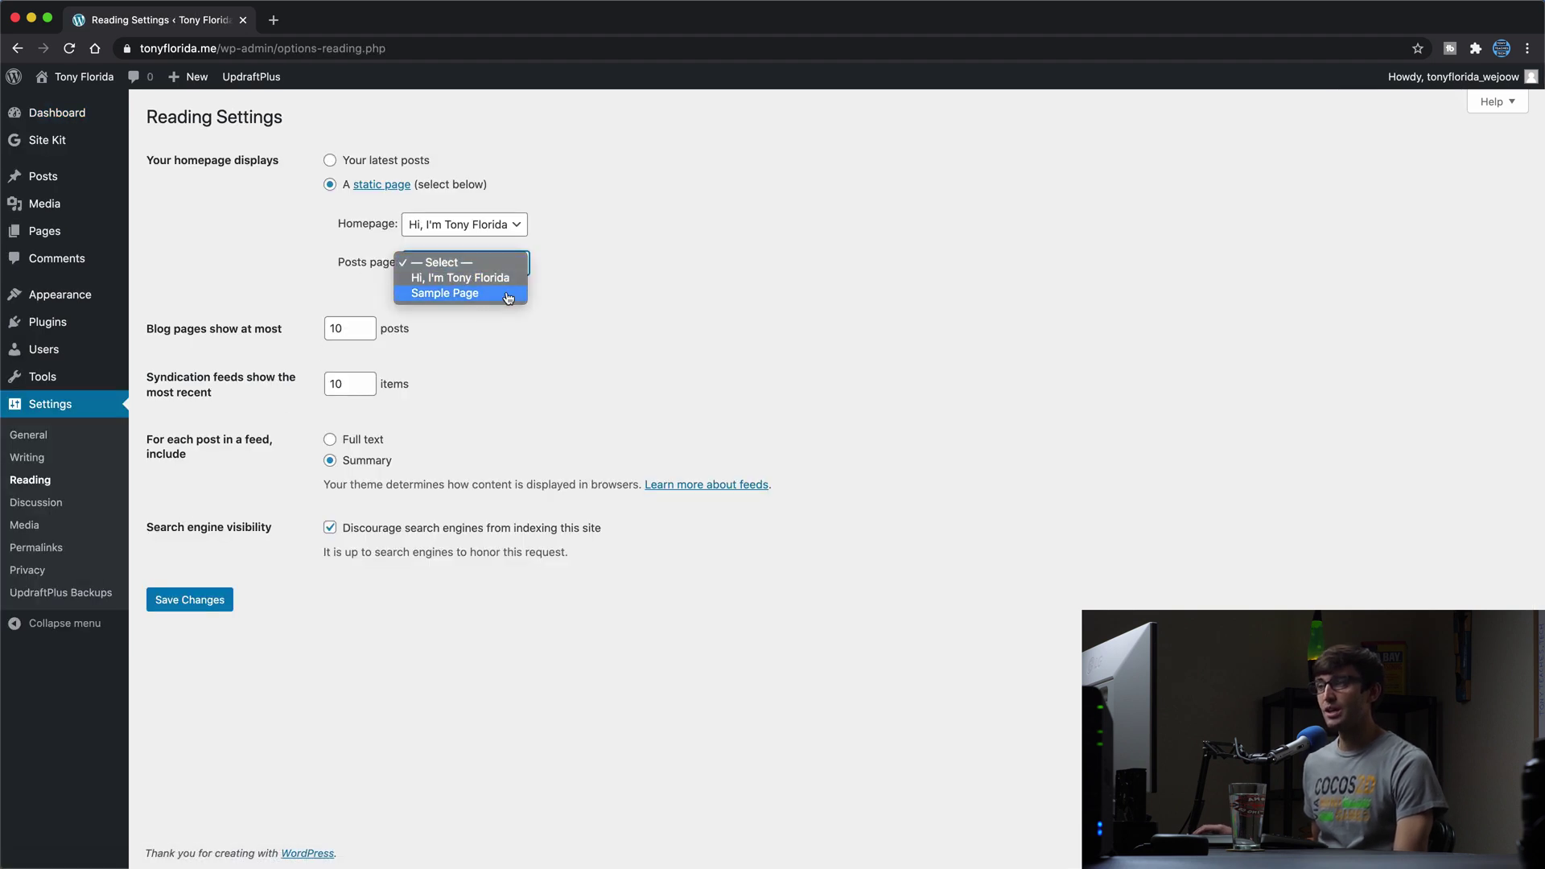
click(575, 314)
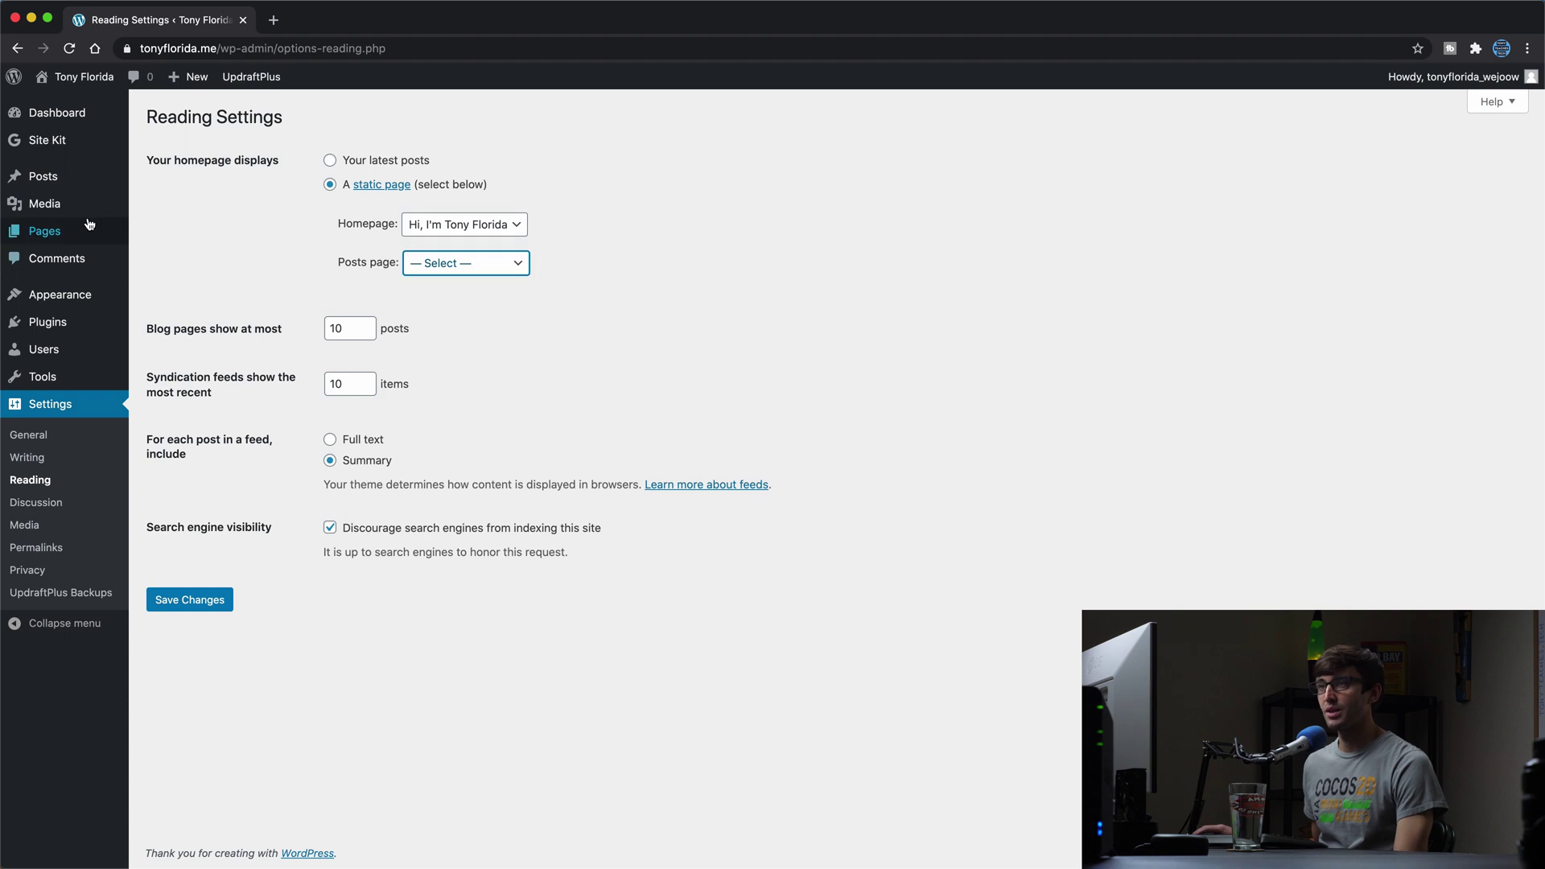
mouse_move(78, 182)
mouse_move(82, 230)
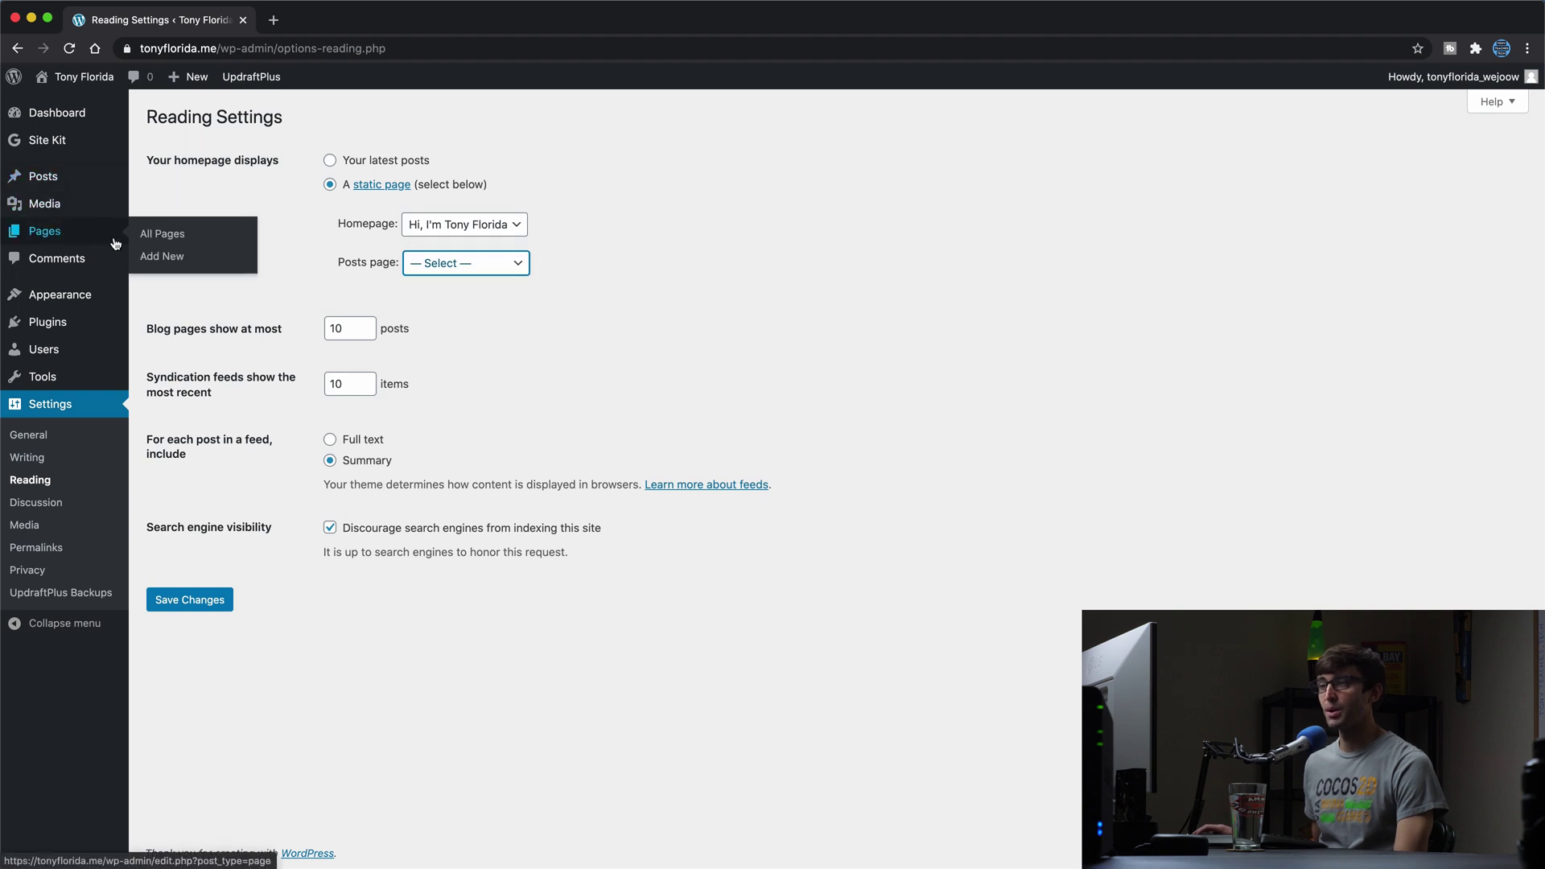
Add a new page and give it the title 'My Blog'.
click(63, 234)
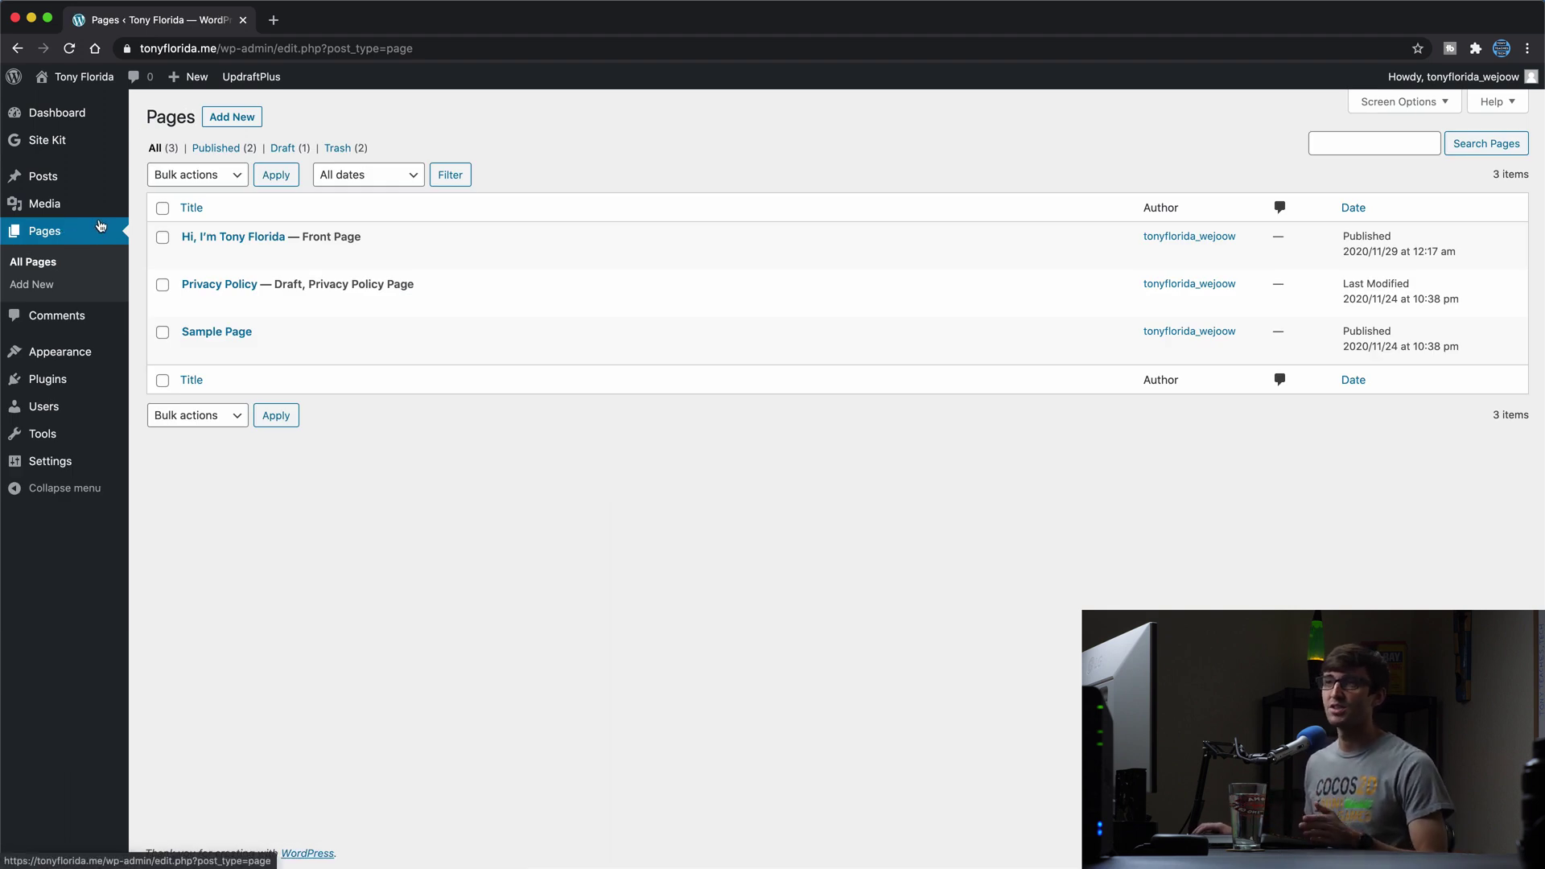
click(227, 118)
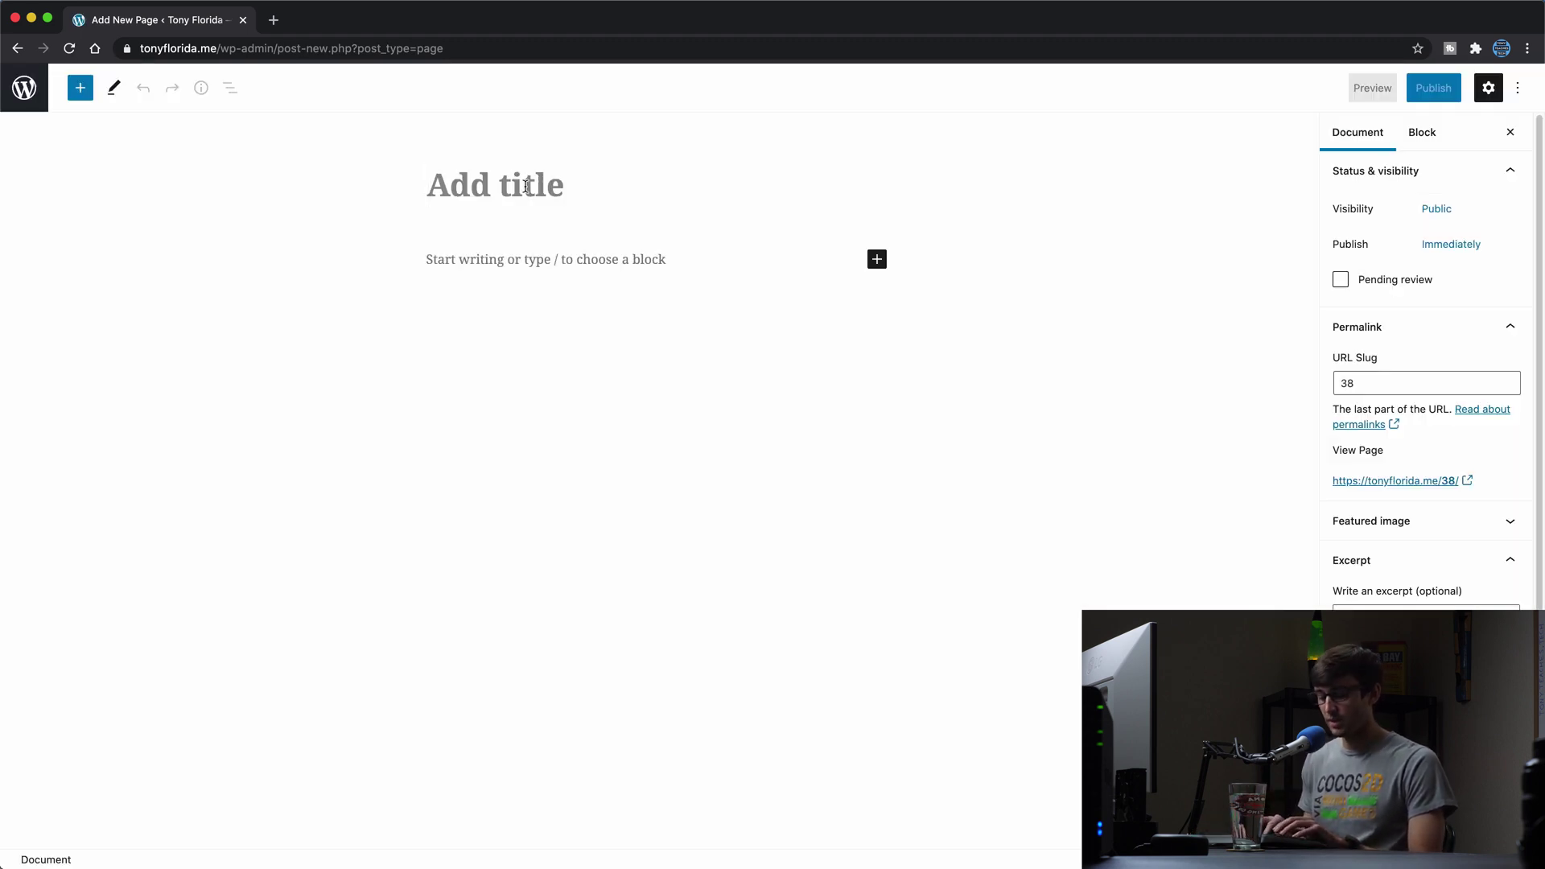
text(Blo)
key(BackSpace)
key(BackSpace)
key(BackSpace)
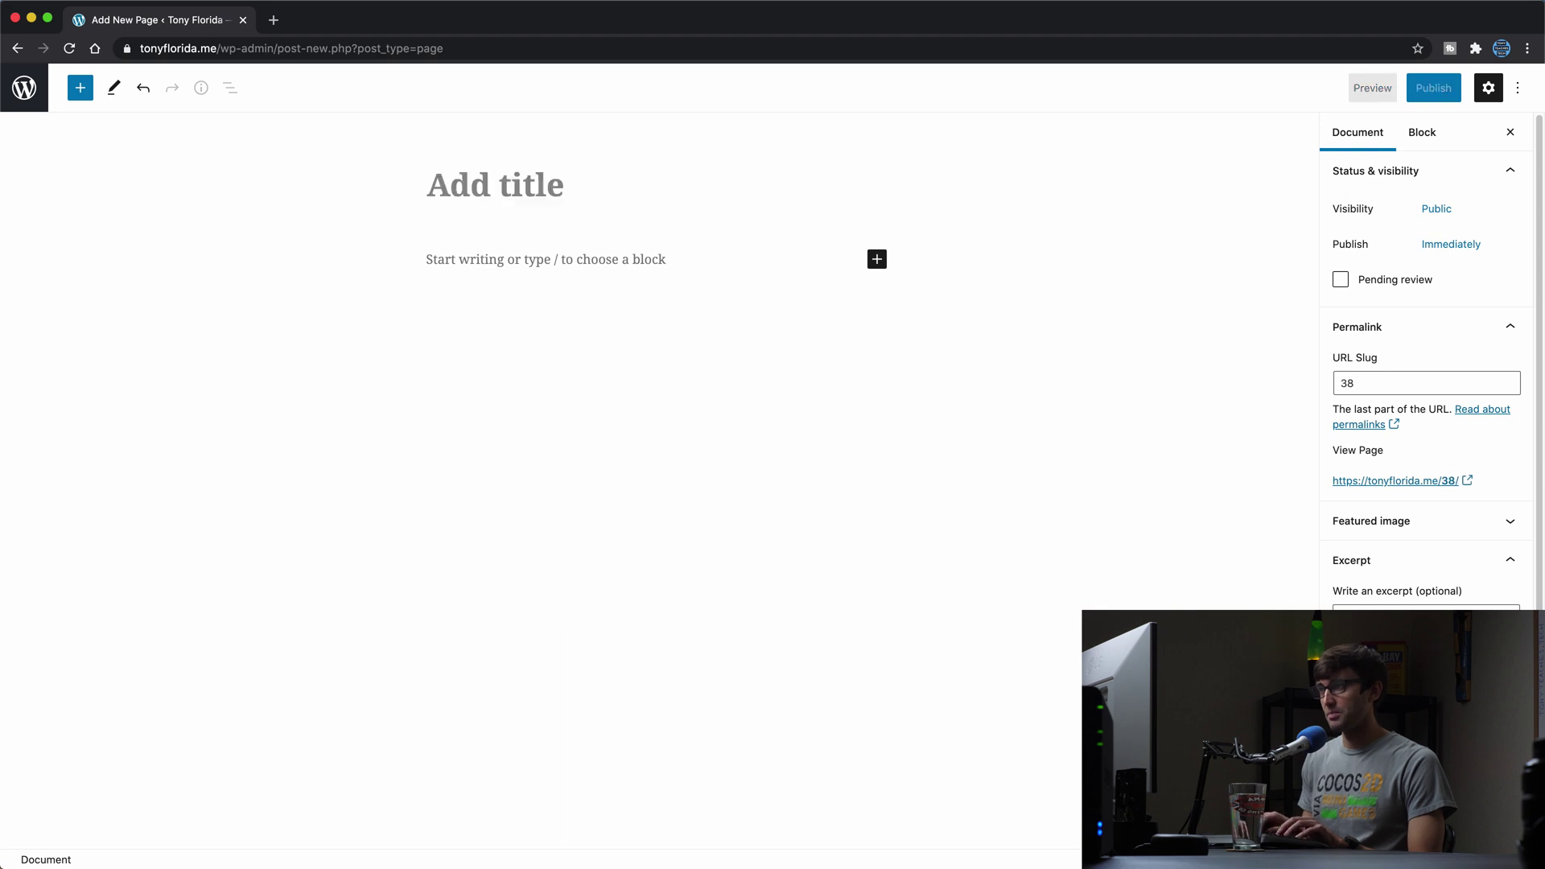
text(My Blog)
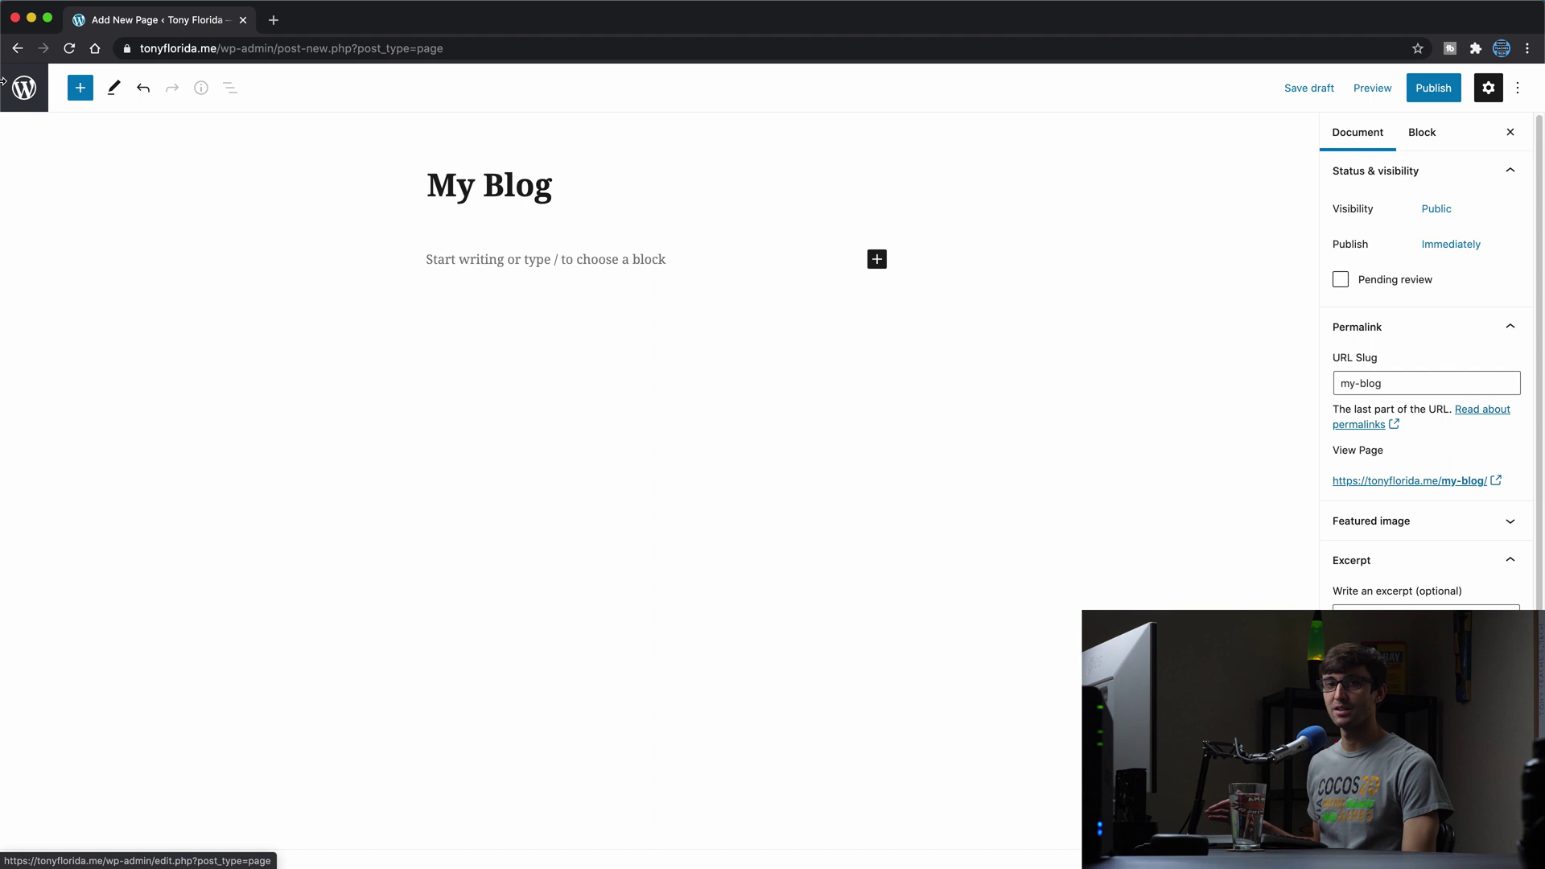
Change the My Blog page's URL slug from 'my-blog' to 'blog' and publish the page.
click(1432, 88)
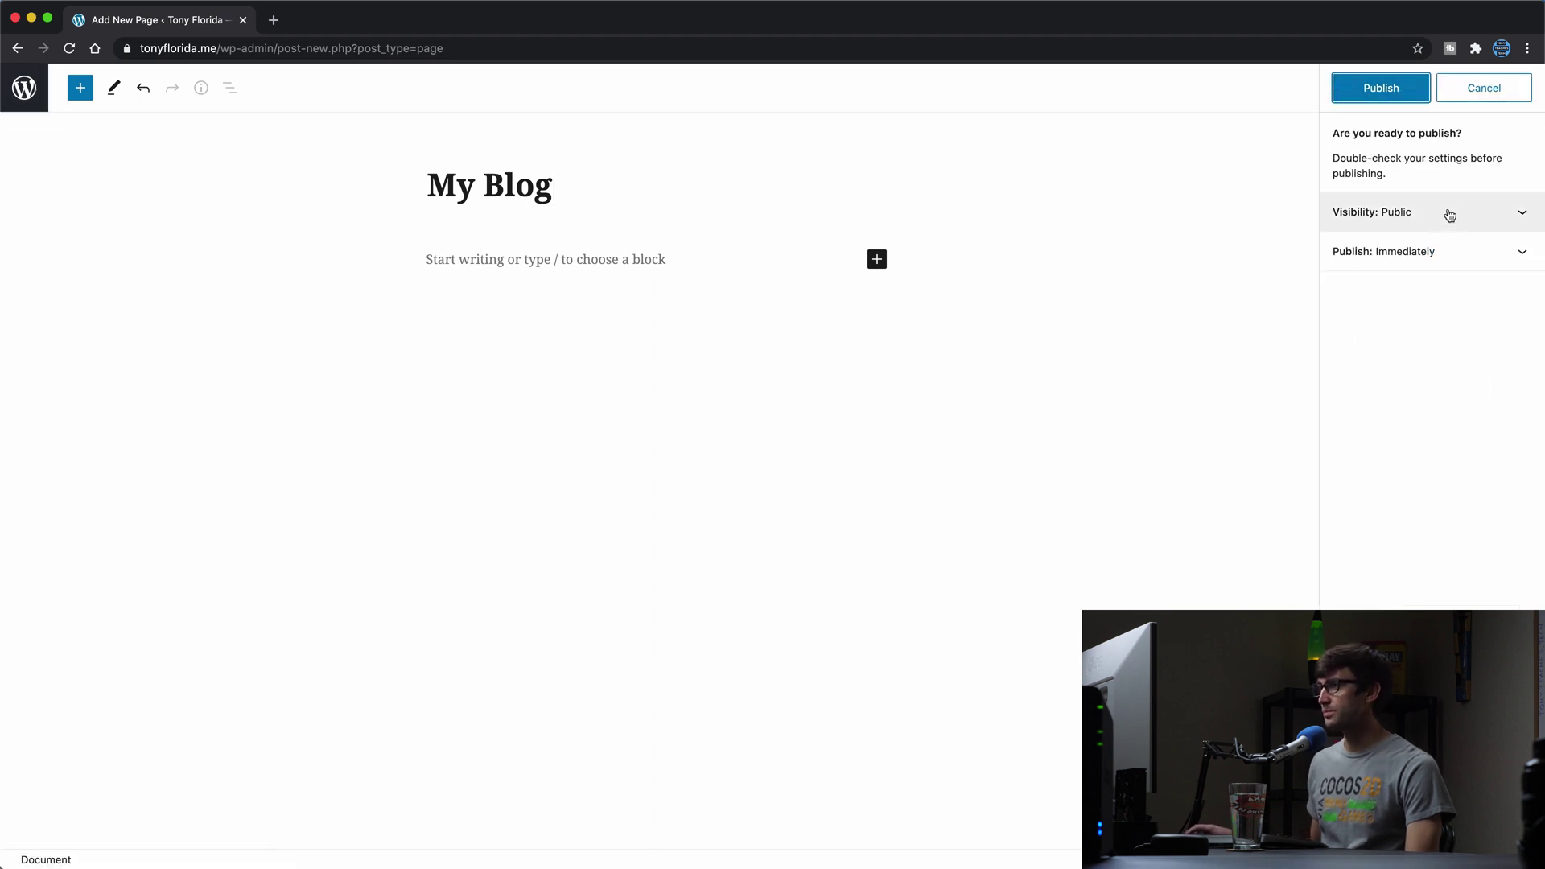
click(1485, 90)
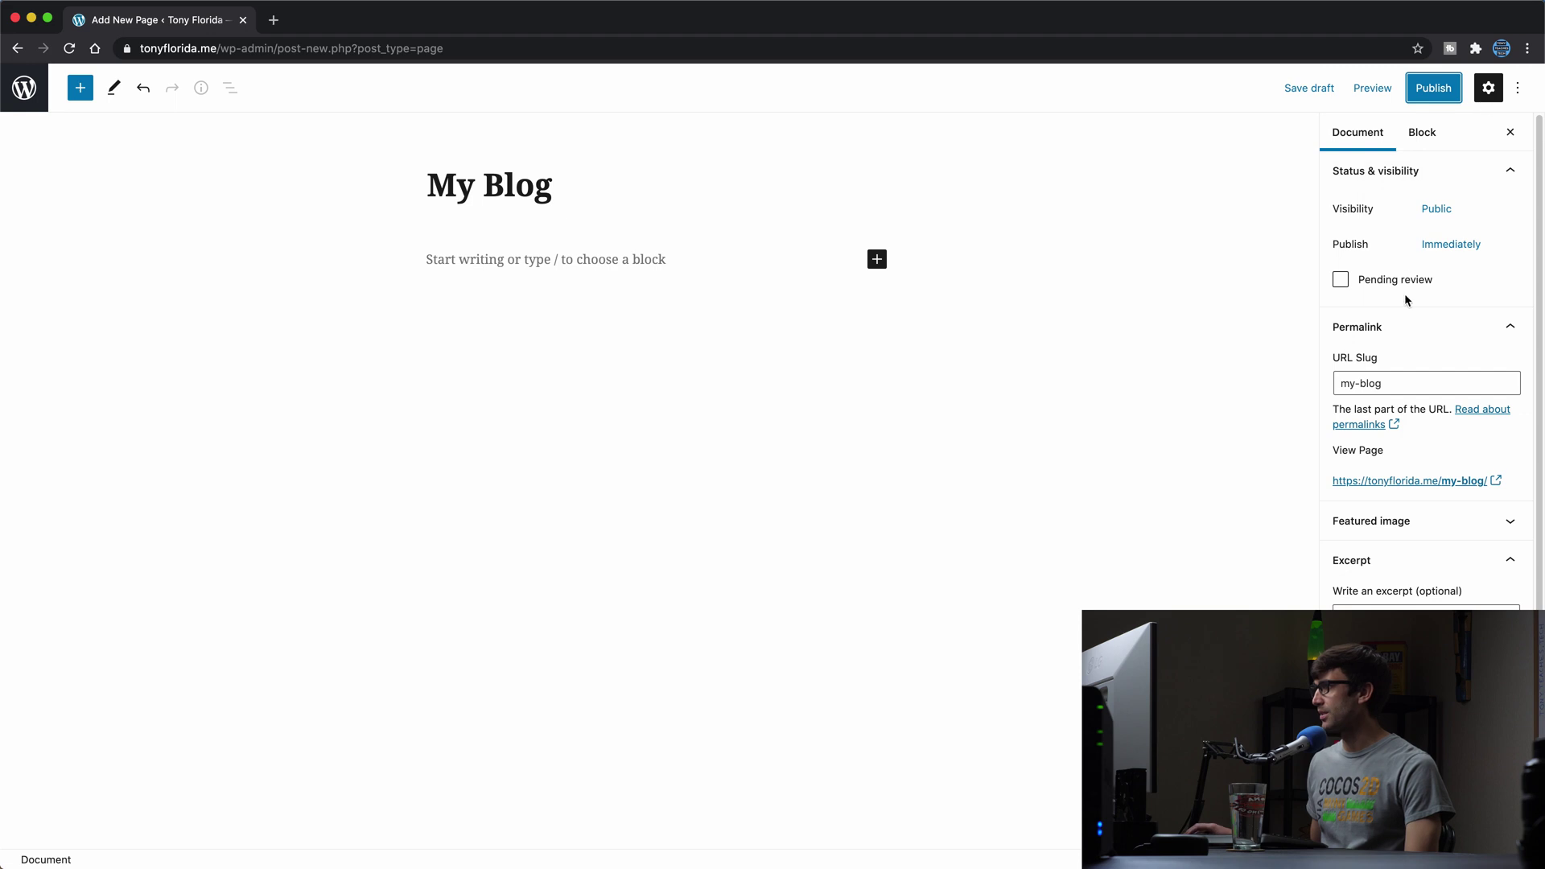
drag(1366, 385, 1328, 351)
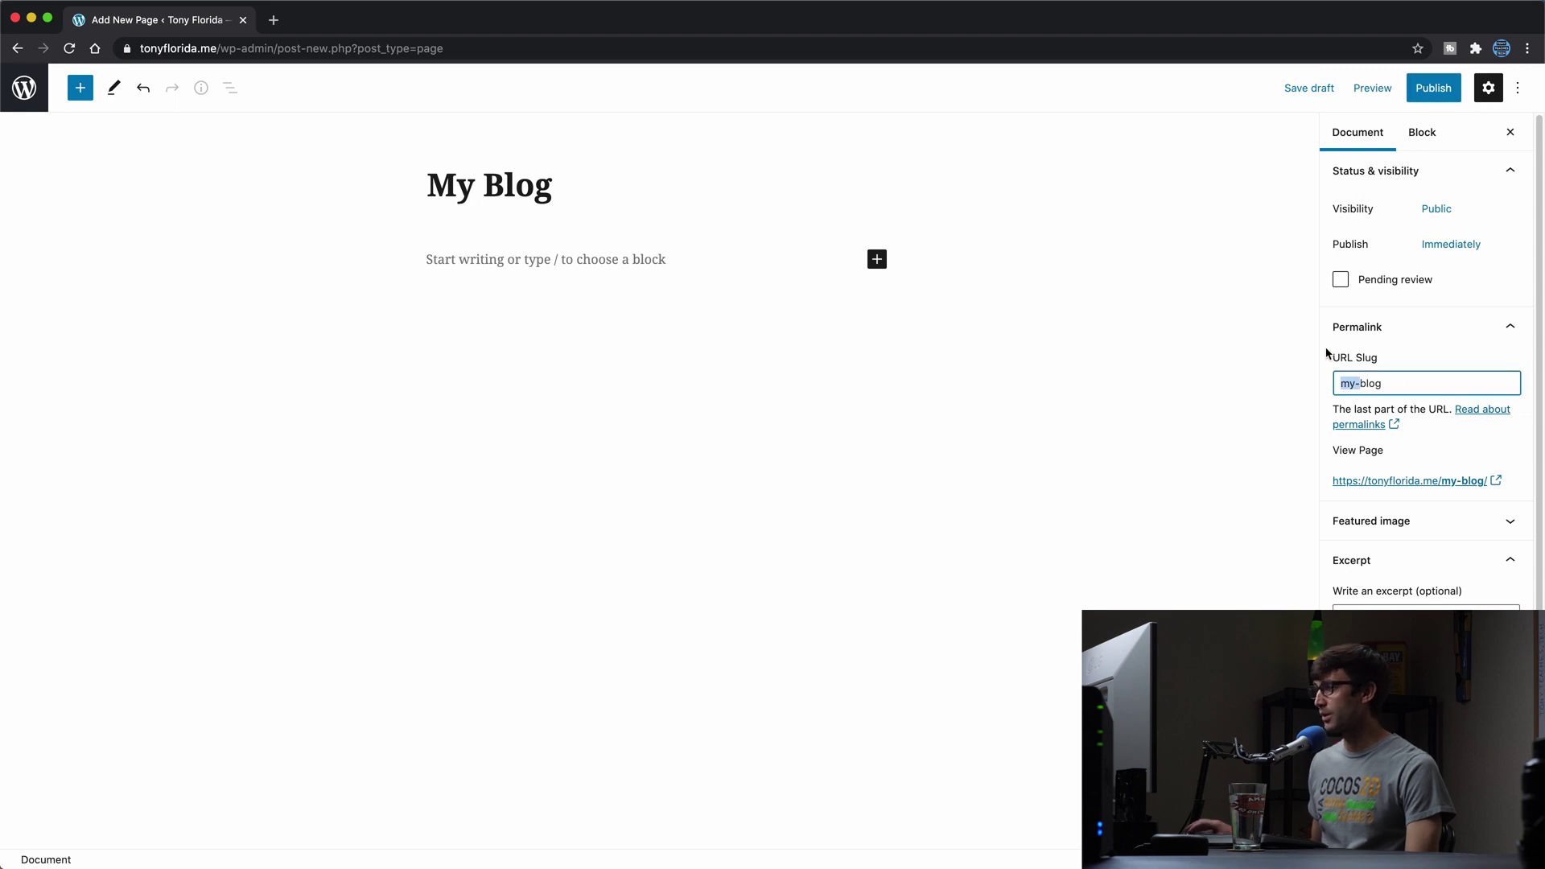
key(BackSpace)
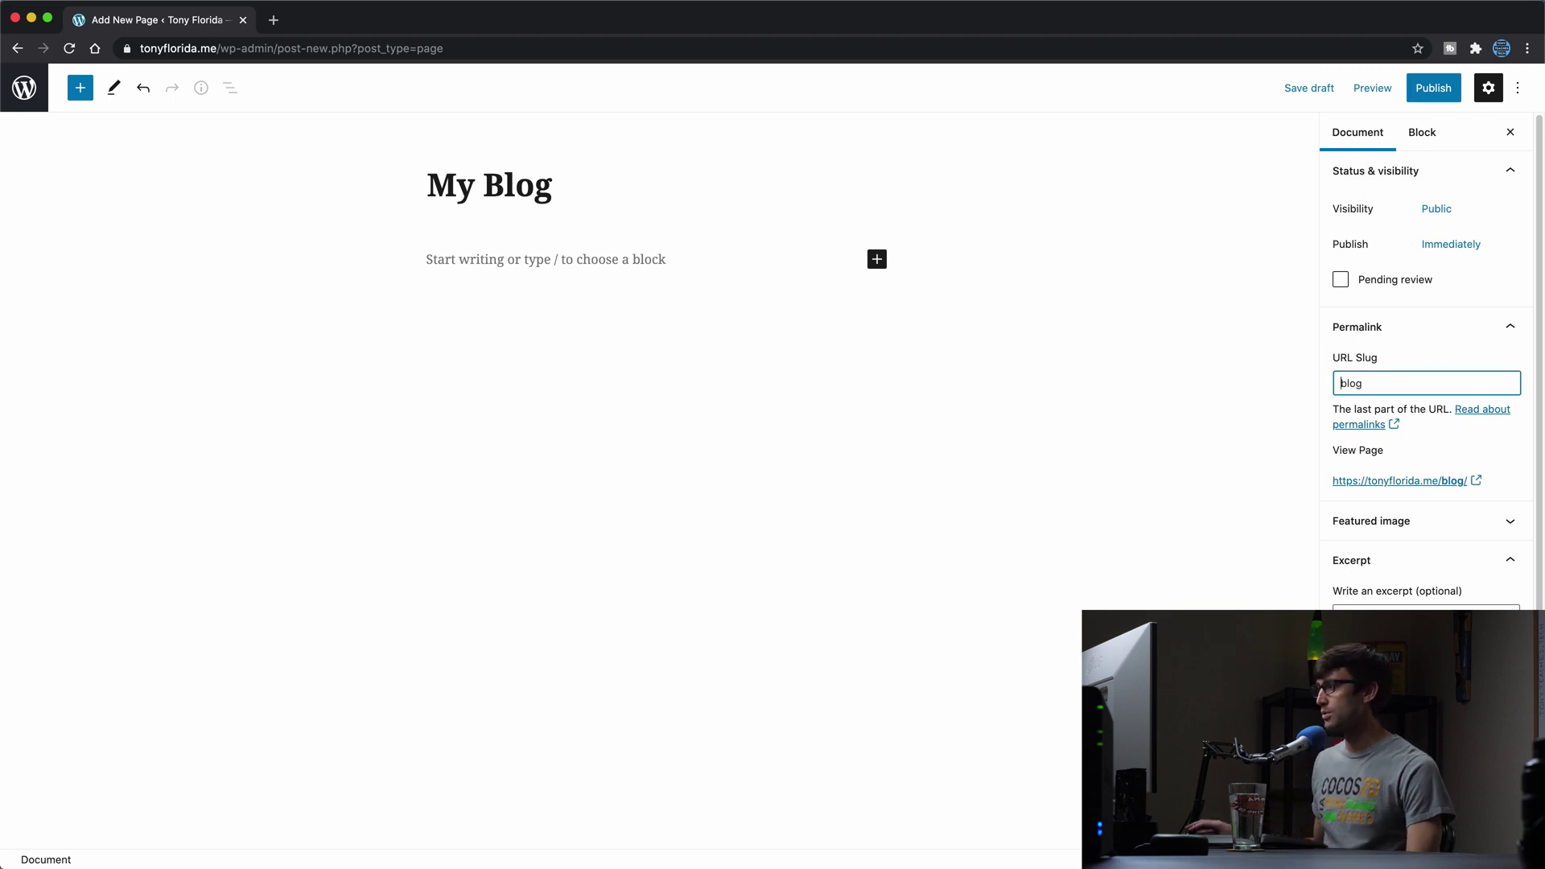
click(1435, 93)
click(1406, 82)
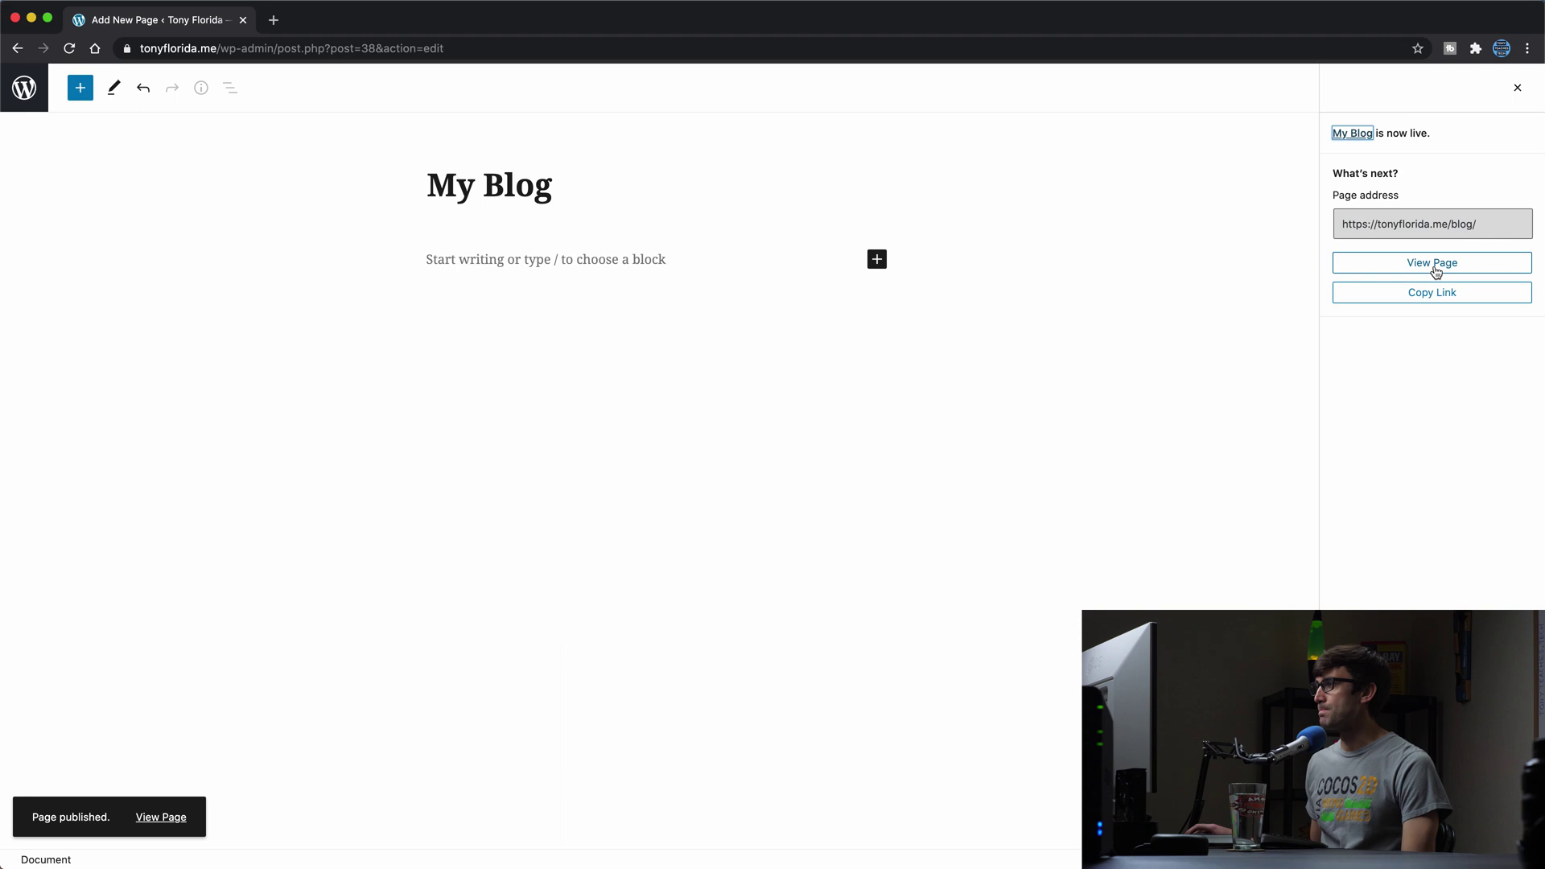
View the live My Blog page at tonyflorida.me/blog/.
click(1394, 264)
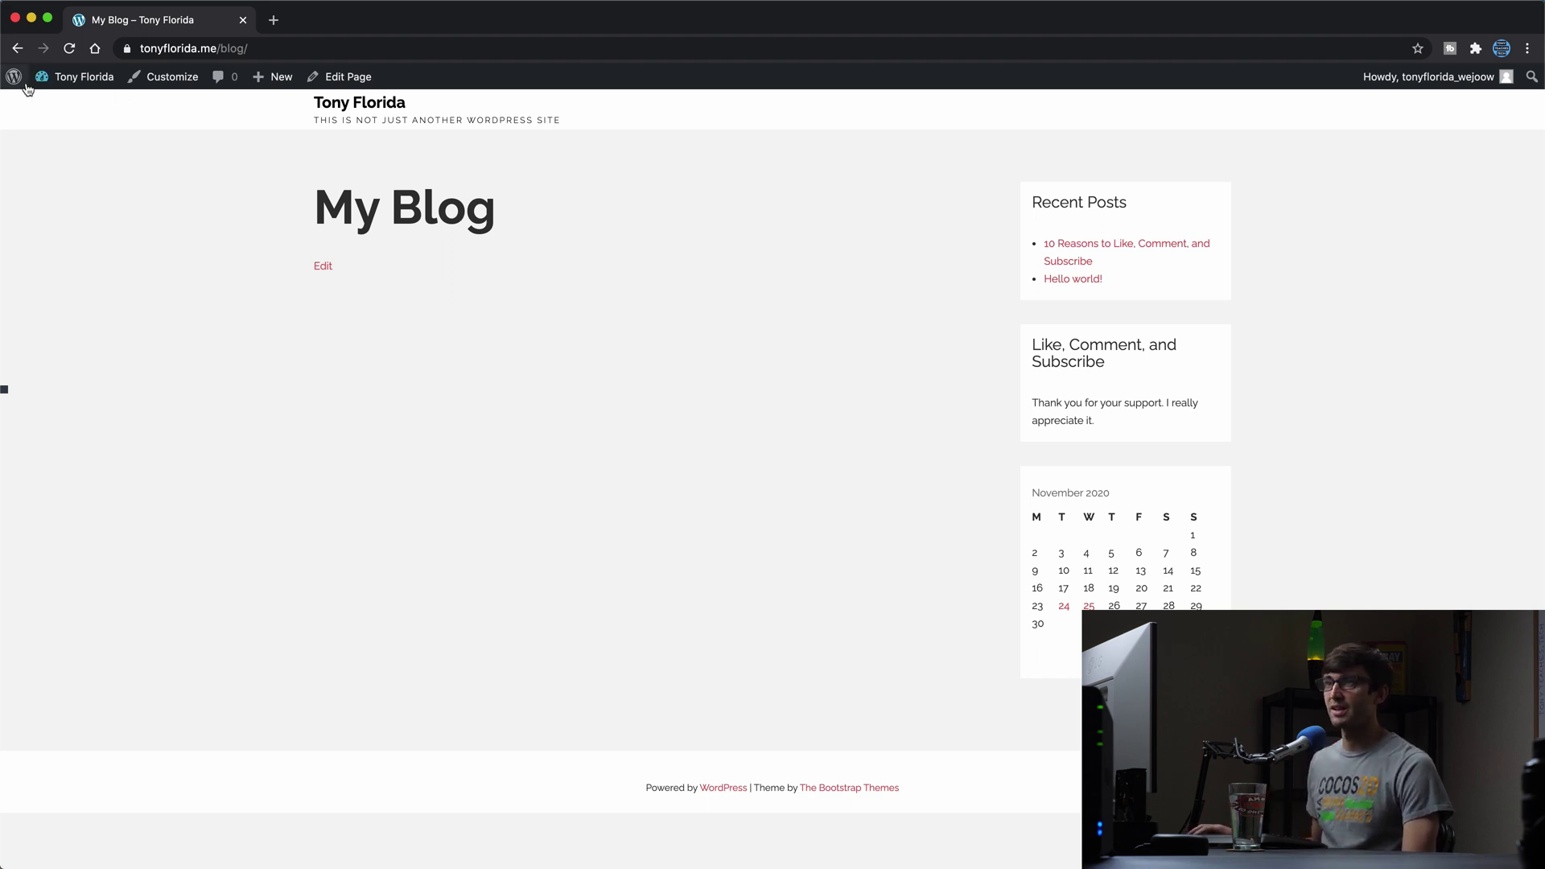
mouse_move(13, 78)
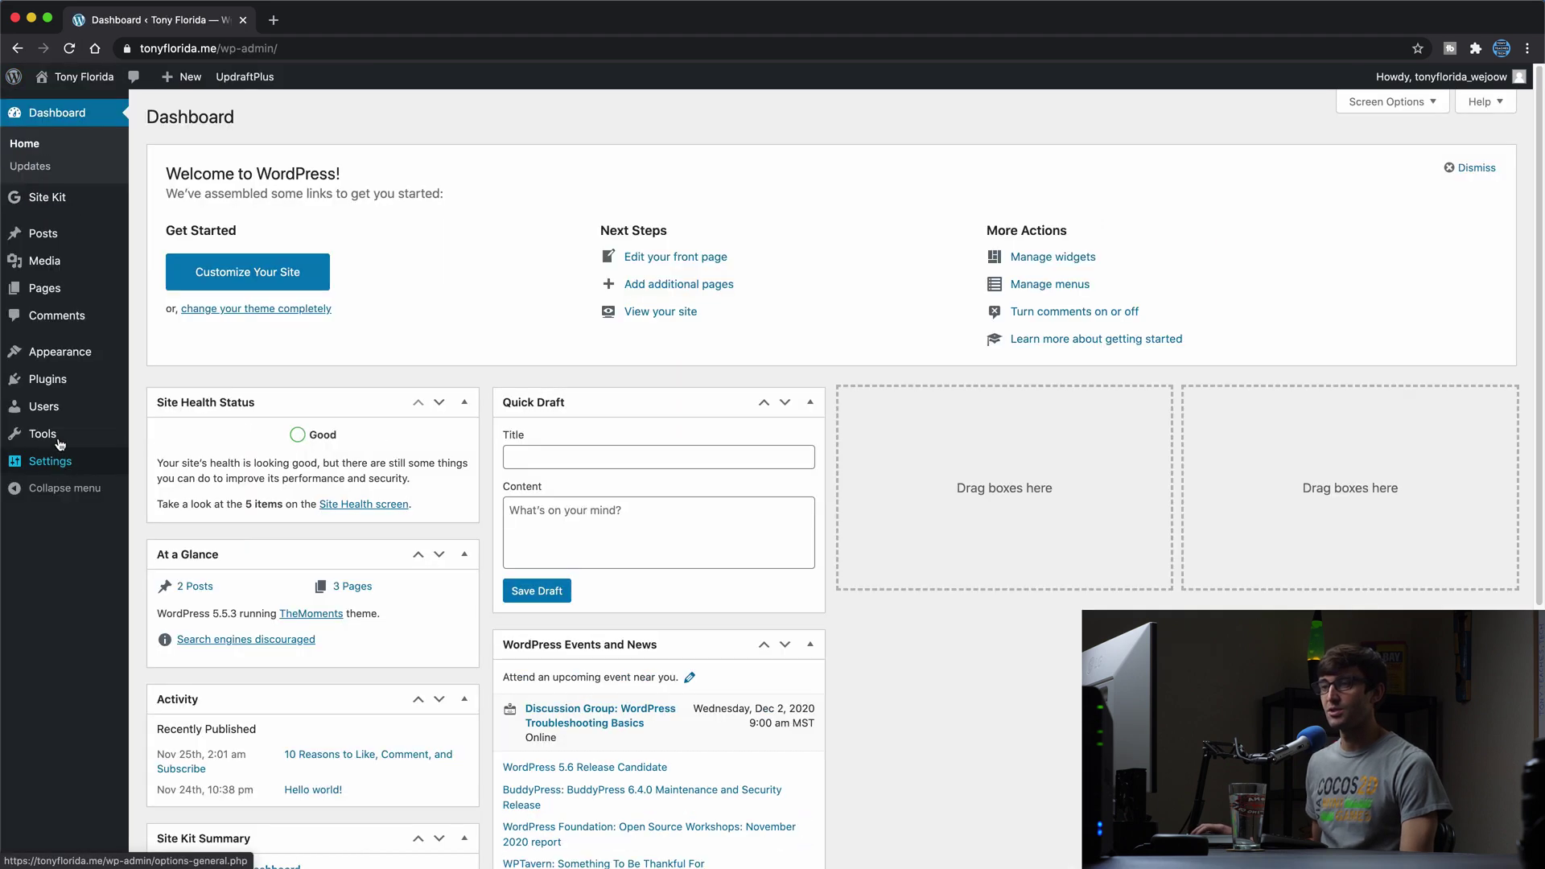
In Reading Settings, set the Posts page to 'My Blog' and save the changes.
mouse_move(57, 462)
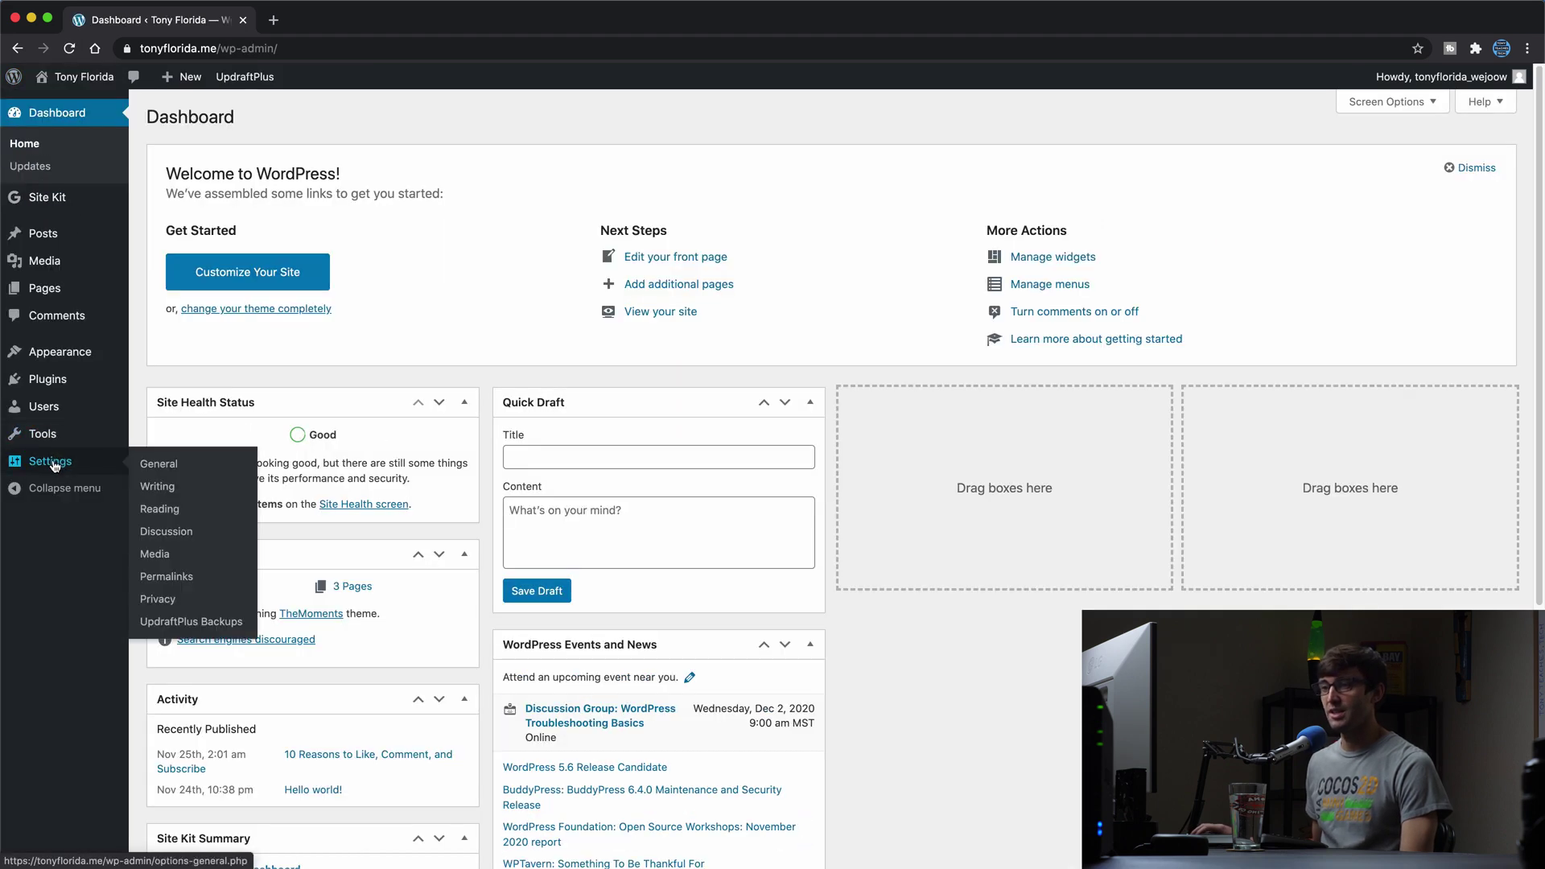
click(165, 508)
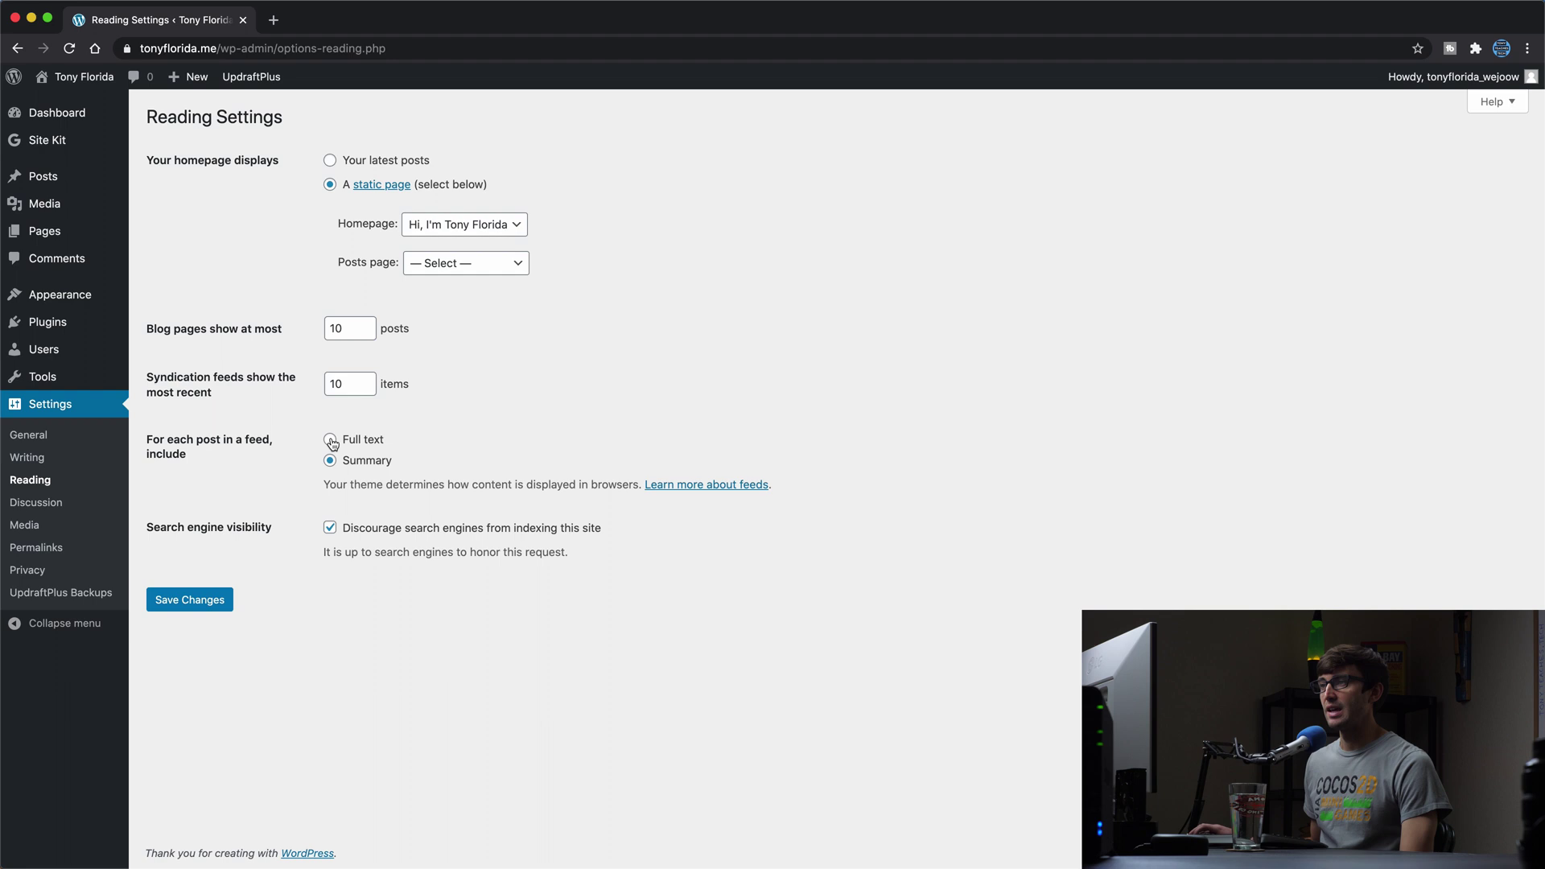
click(412, 263)
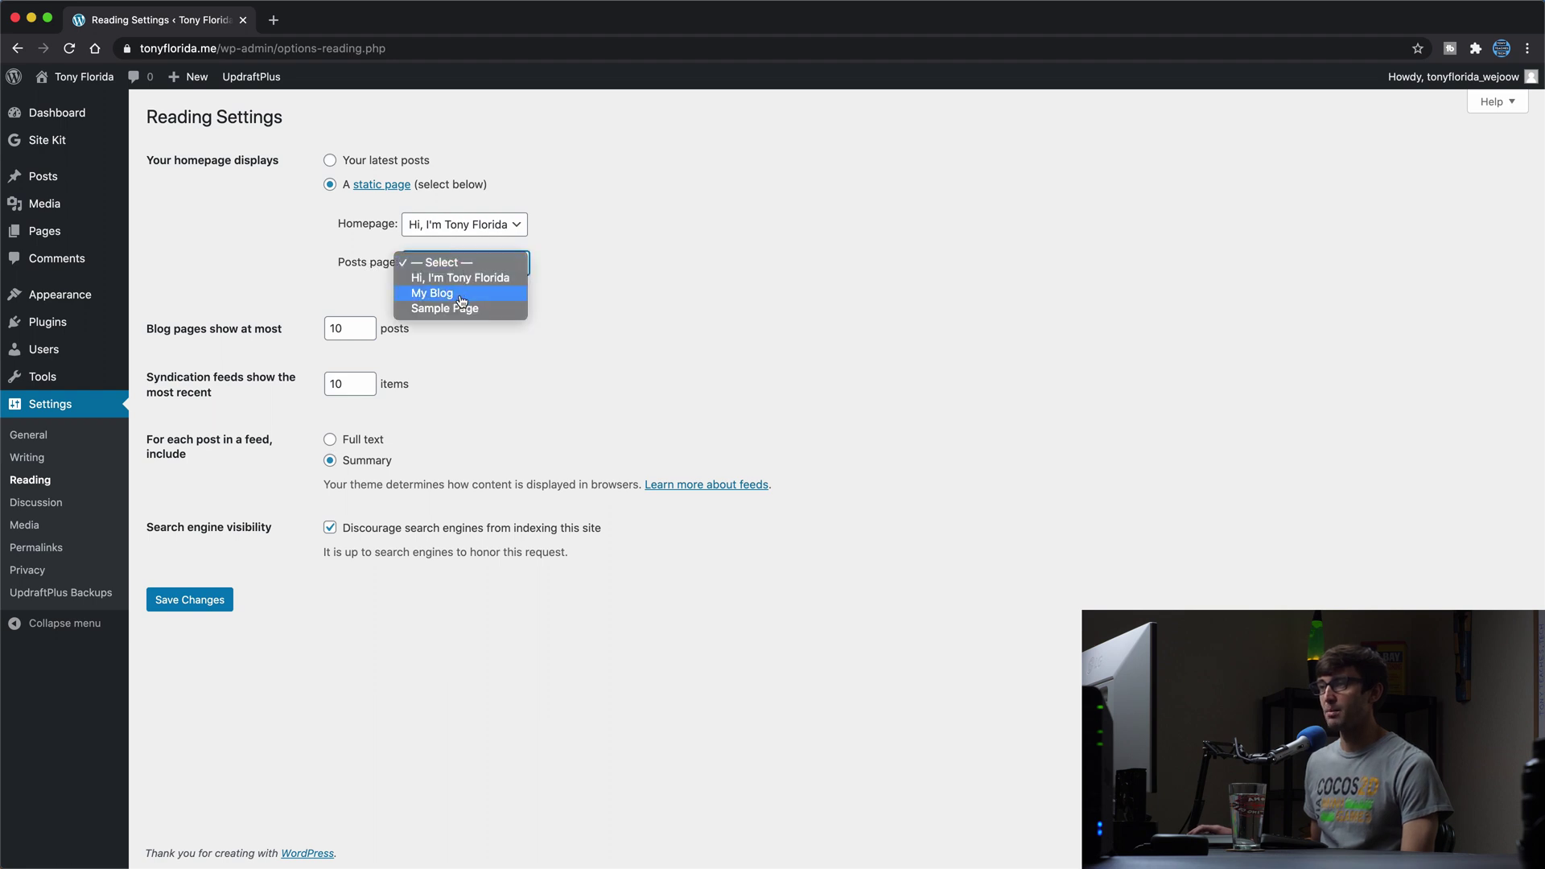
click(421, 288)
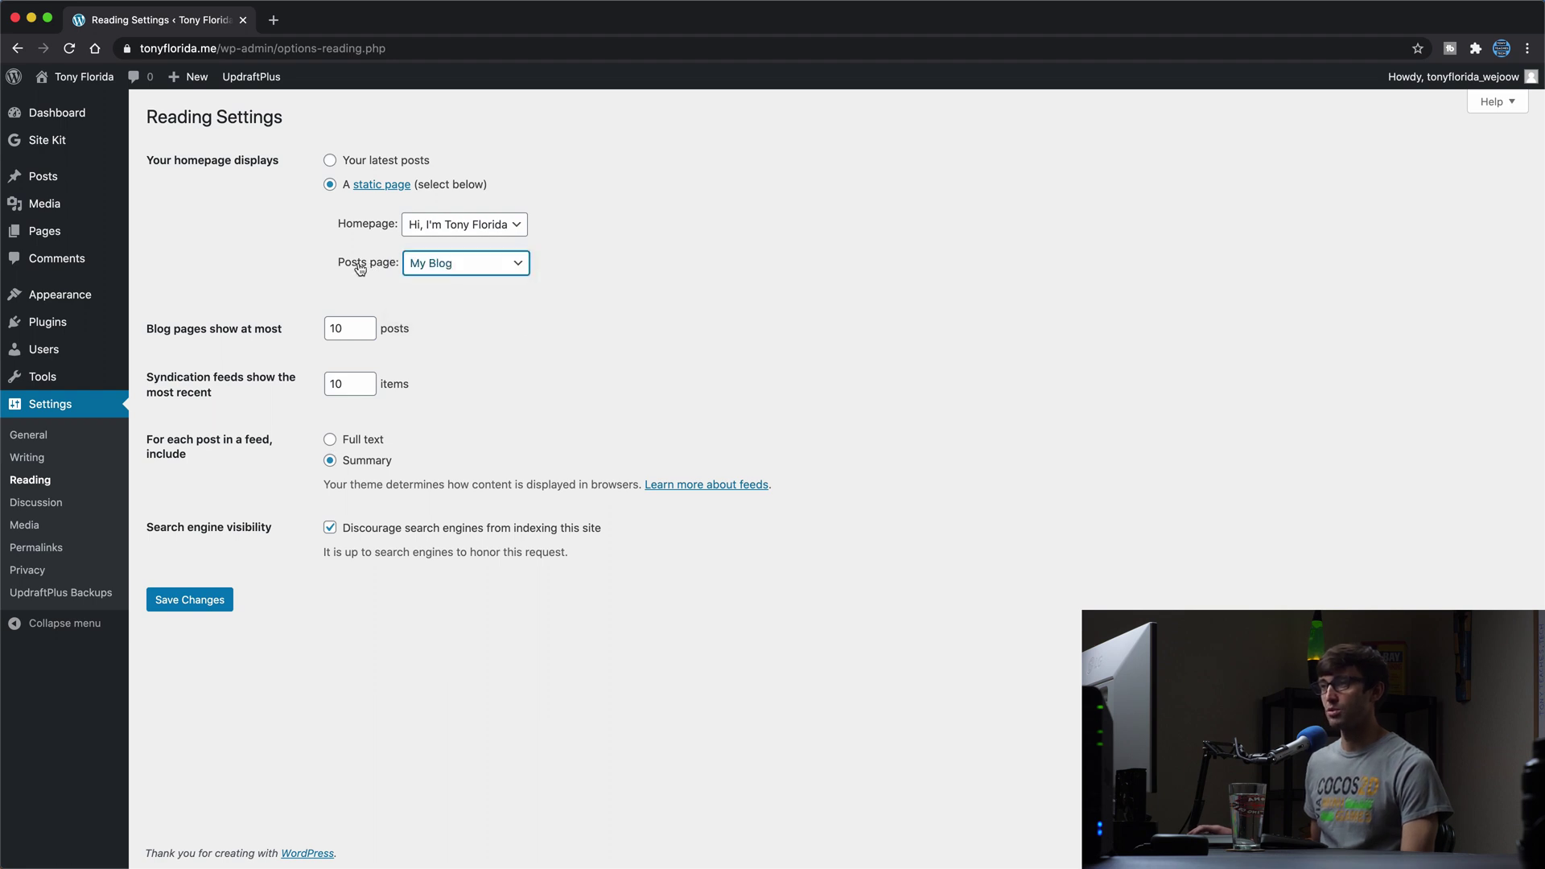
click(190, 598)
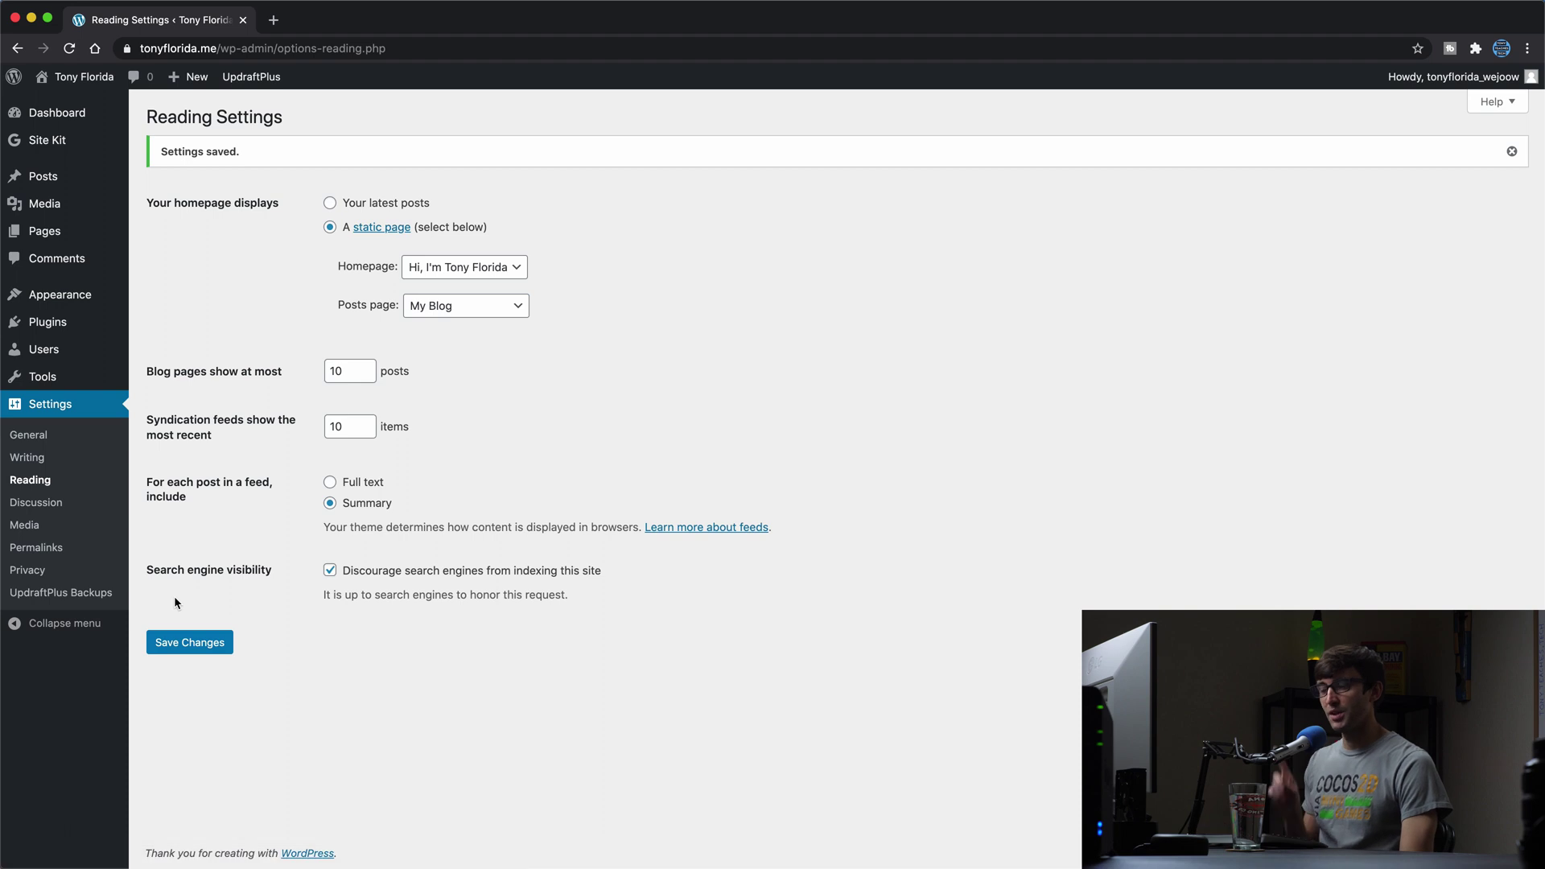
Open the My Blog page for editing from the All Pages list.
mouse_move(61, 223)
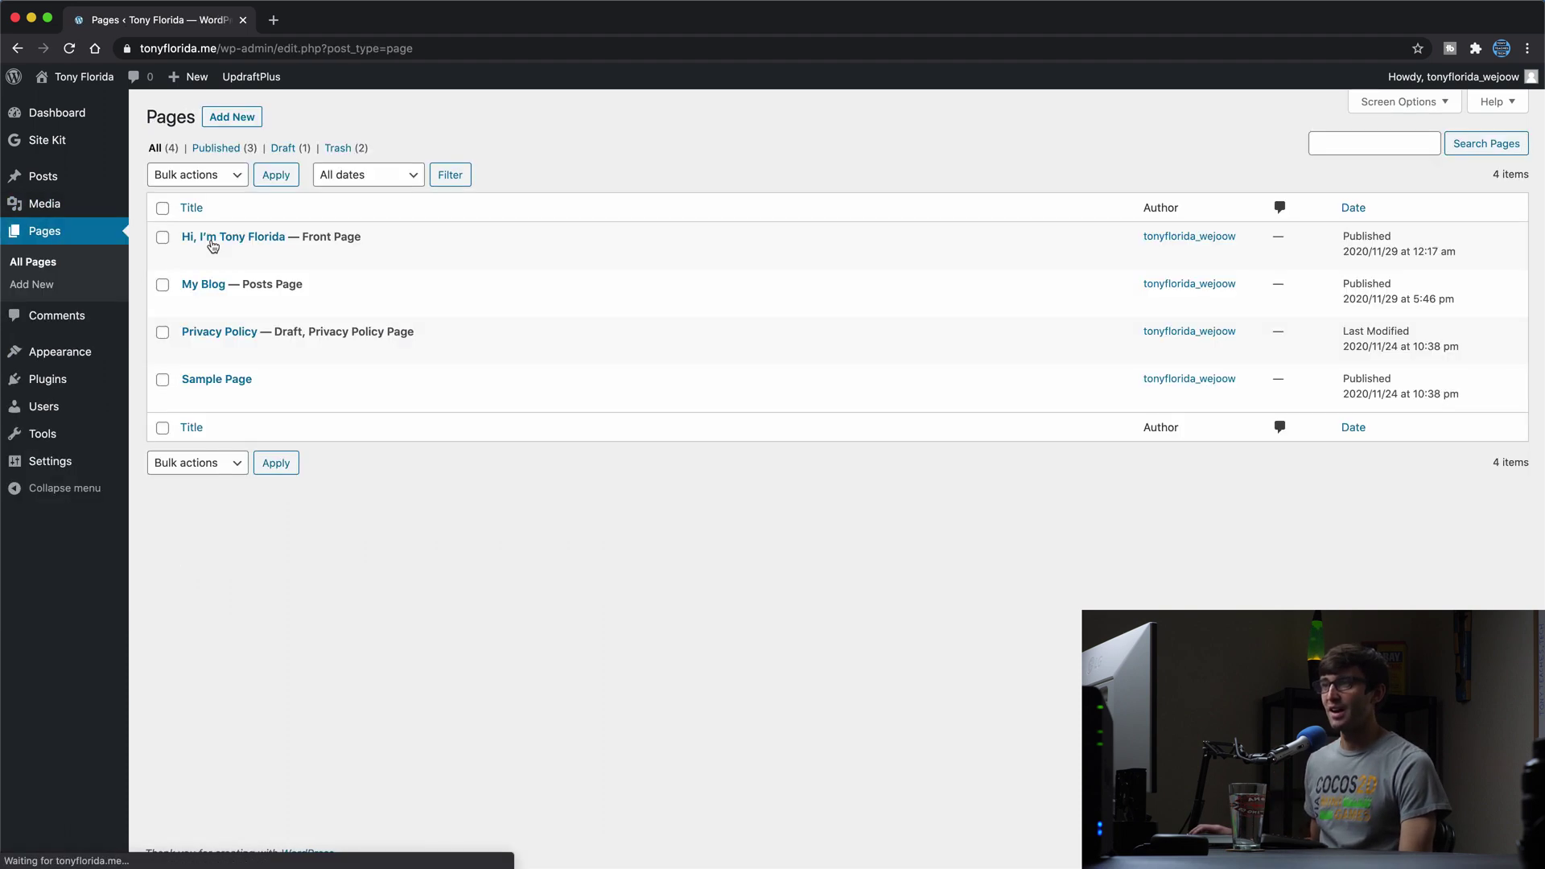
mouse_move(195, 312)
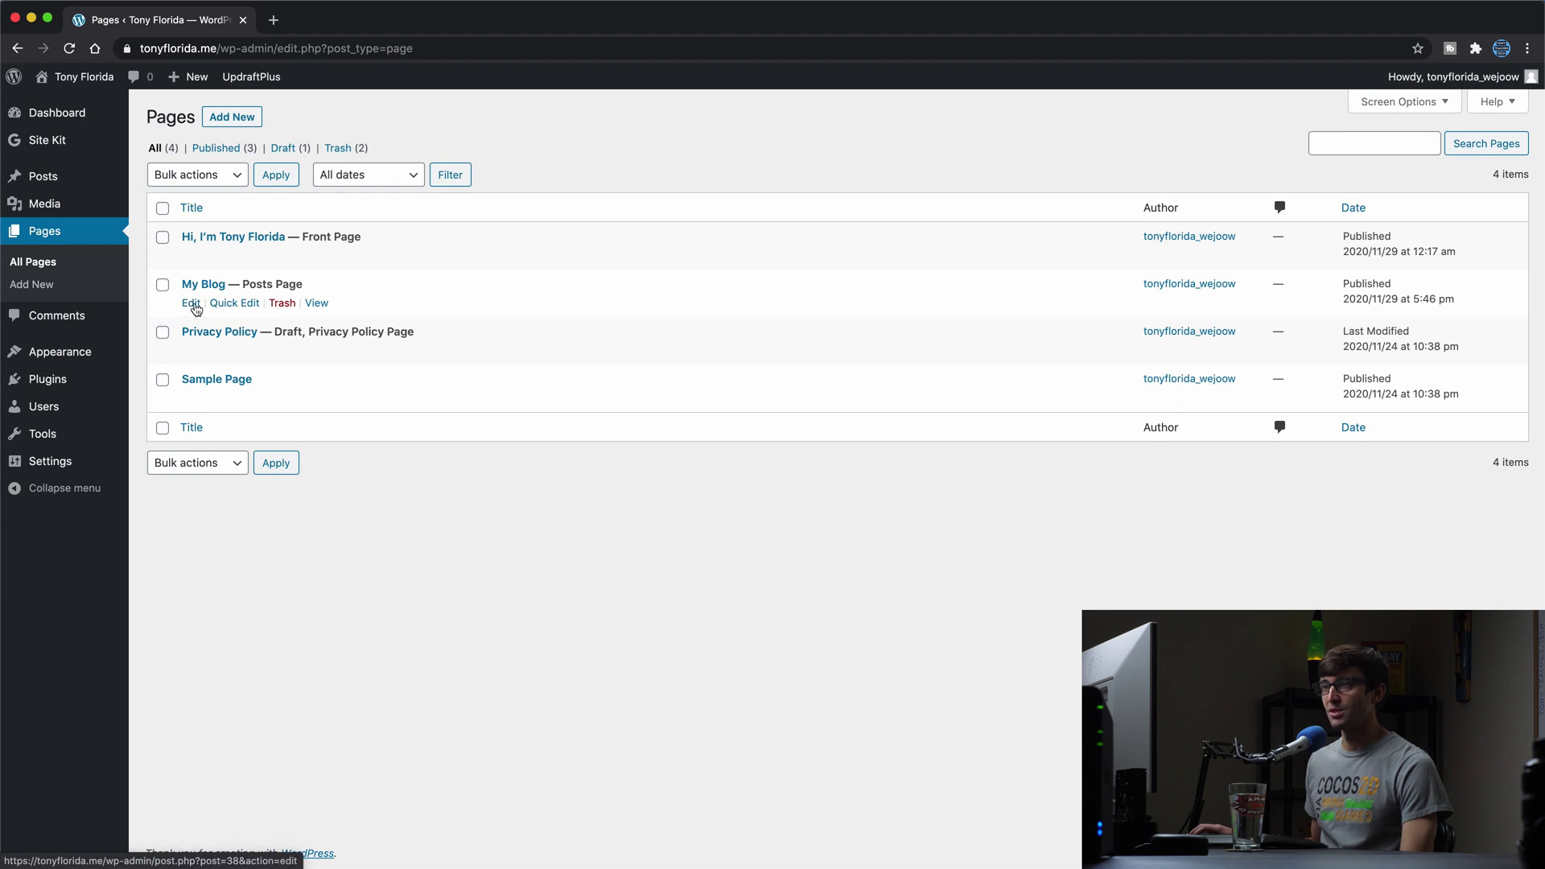
click(191, 303)
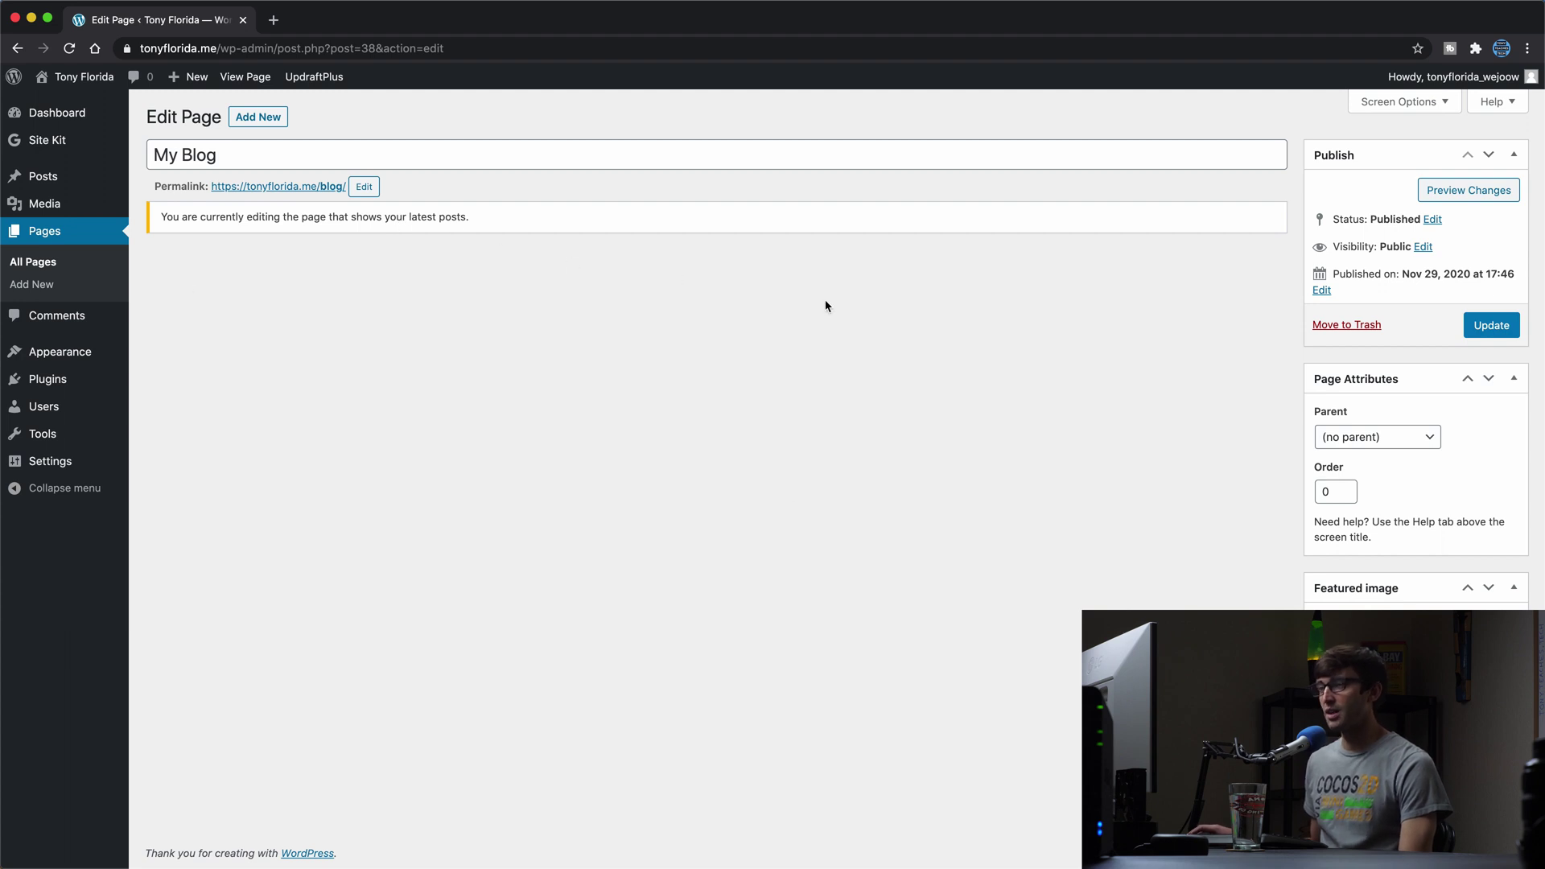
mouse_move(55, 86)
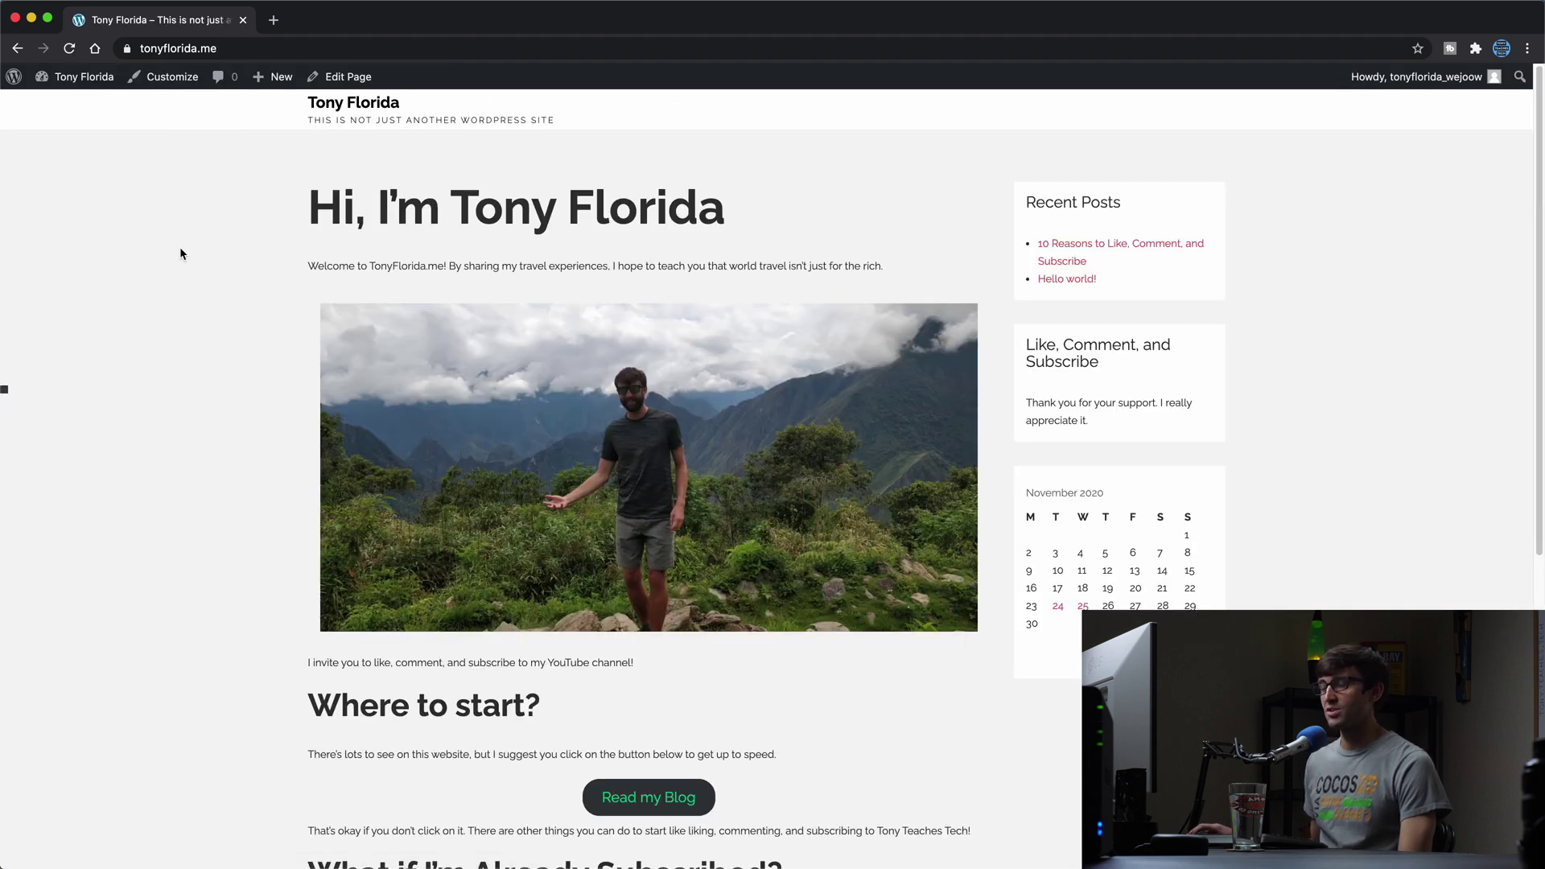
Follow the homepage's 'Read my Blog' button to /blog/ and scroll through the two listed posts.
scroll(911, 622, down, 3)
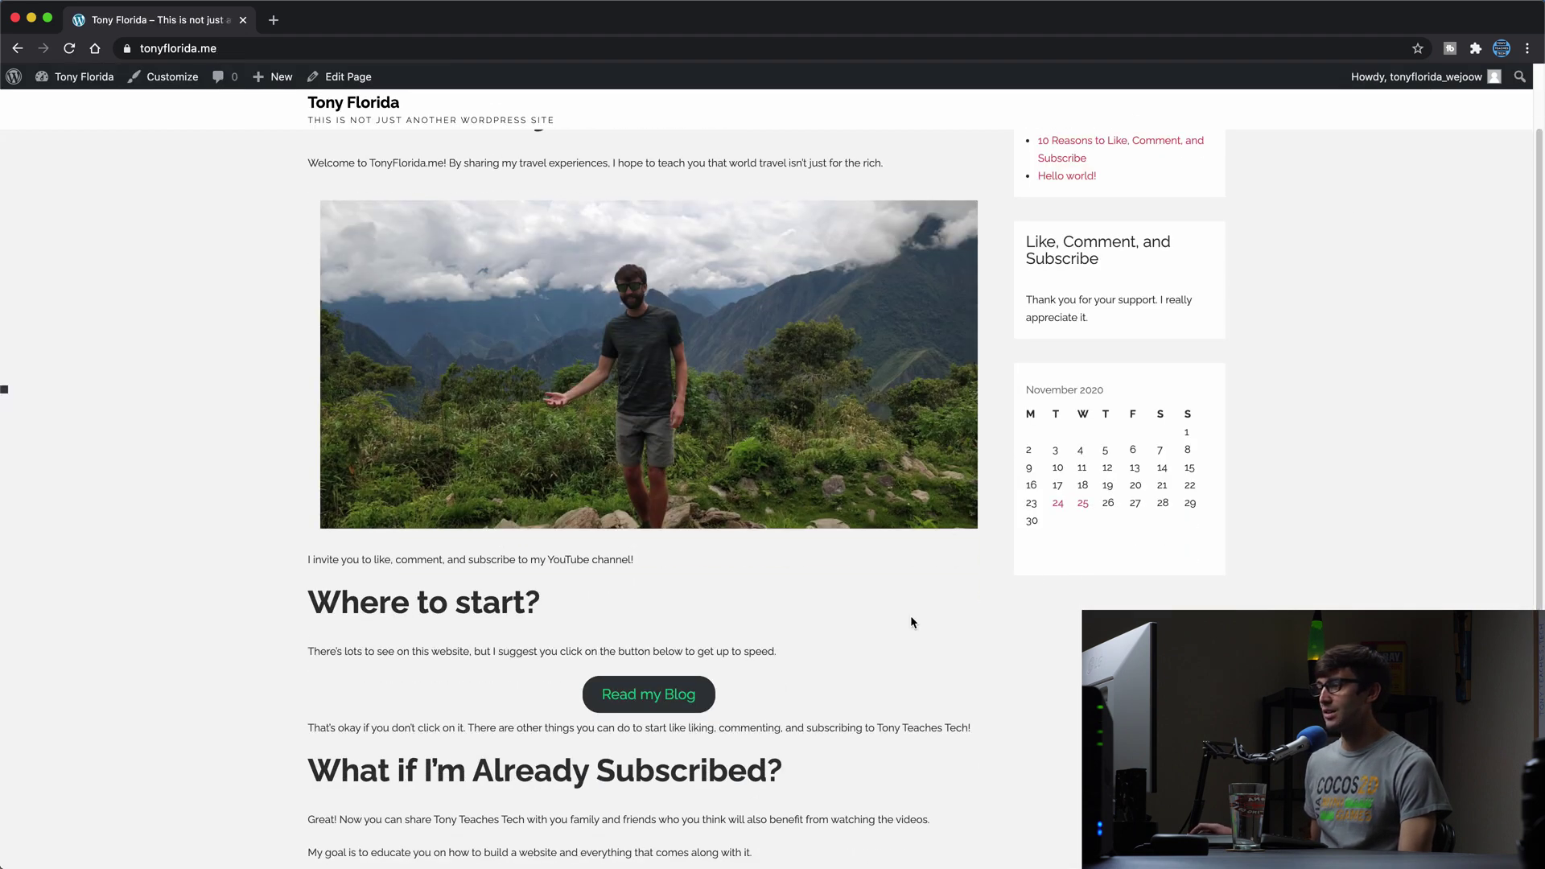
click(648, 695)
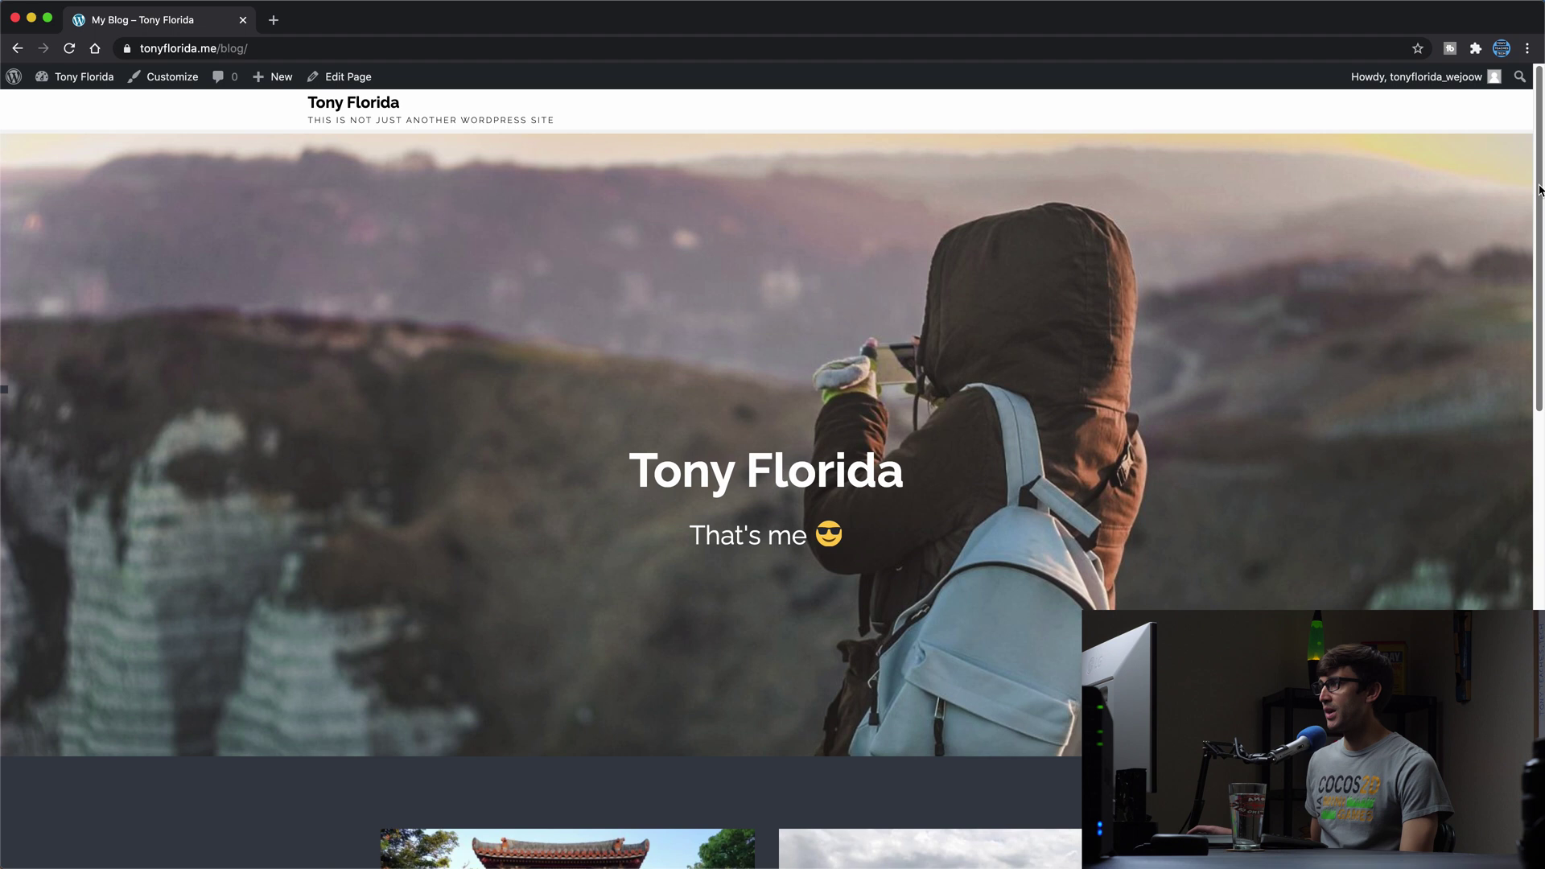
scroll(1529, 306, down, 3)
scroll(1529, 305, down, 3)
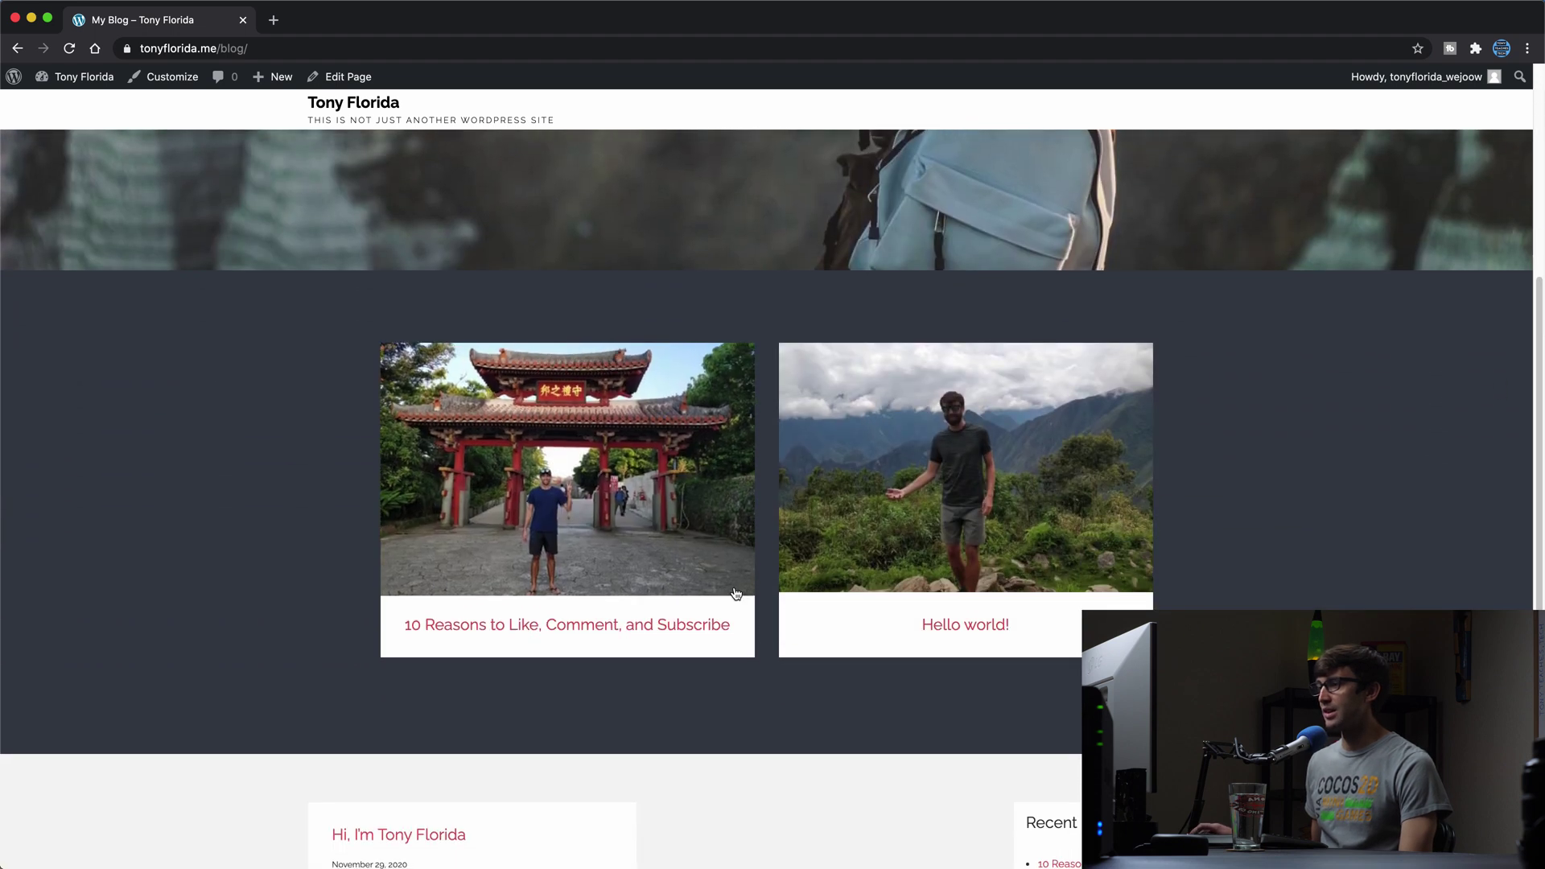